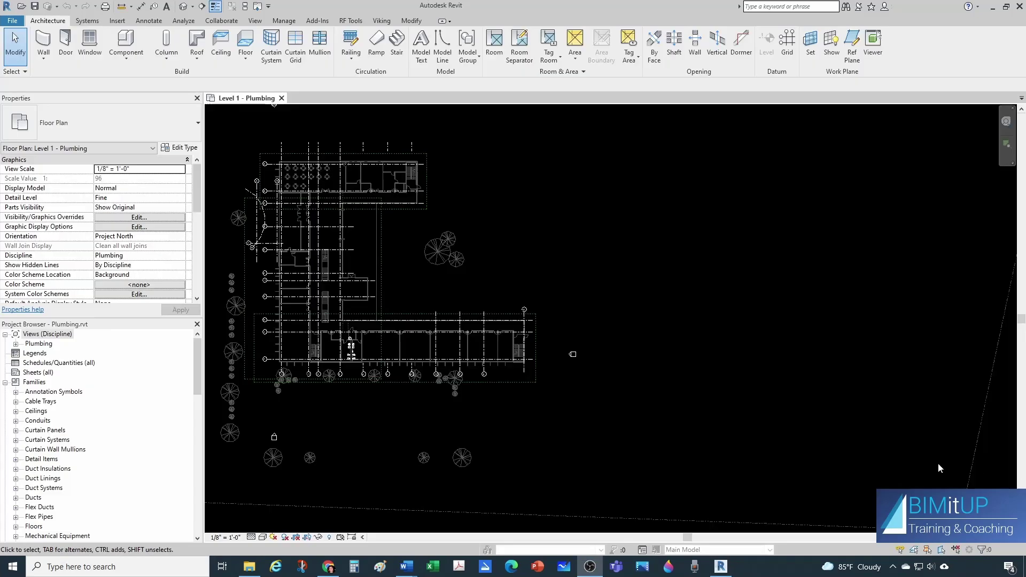
Inspect the restroom fixtures on the plan and check which model the east-side sink belongs to.
scroll(403, 389, "up", 5)
scroll(306, 318, "up", 5)
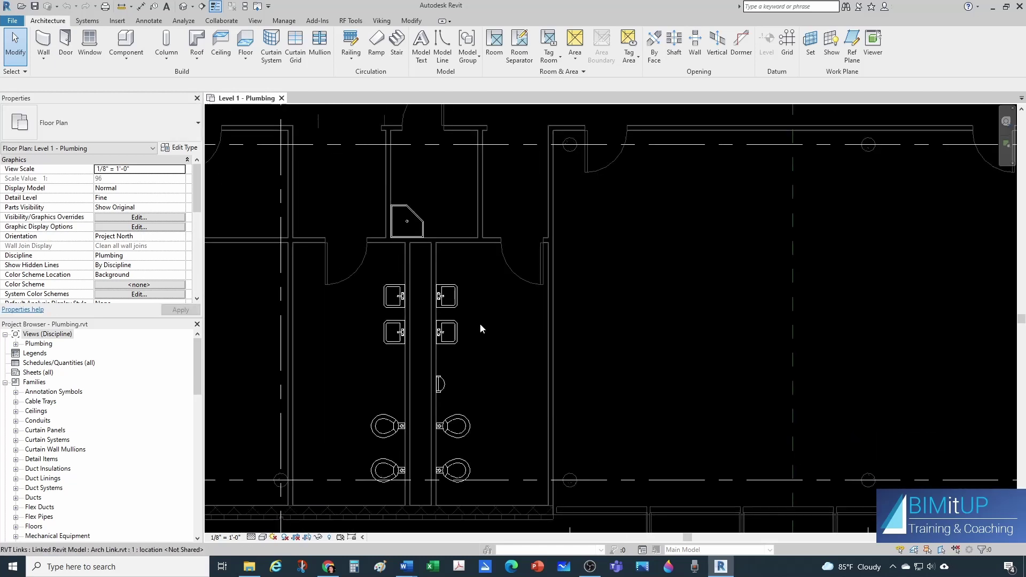
scroll(480, 328, "down", 2)
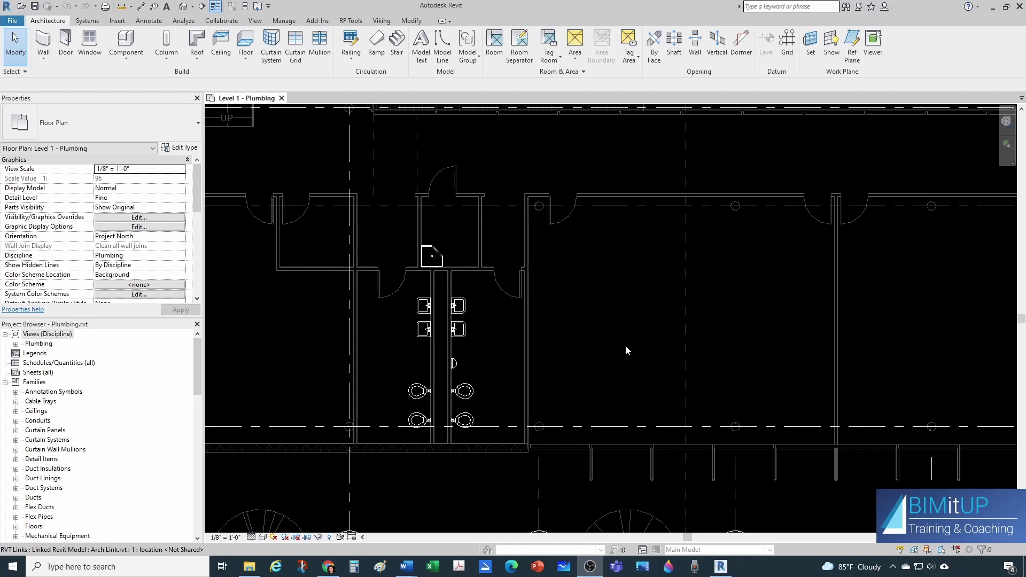
left_click(464, 337)
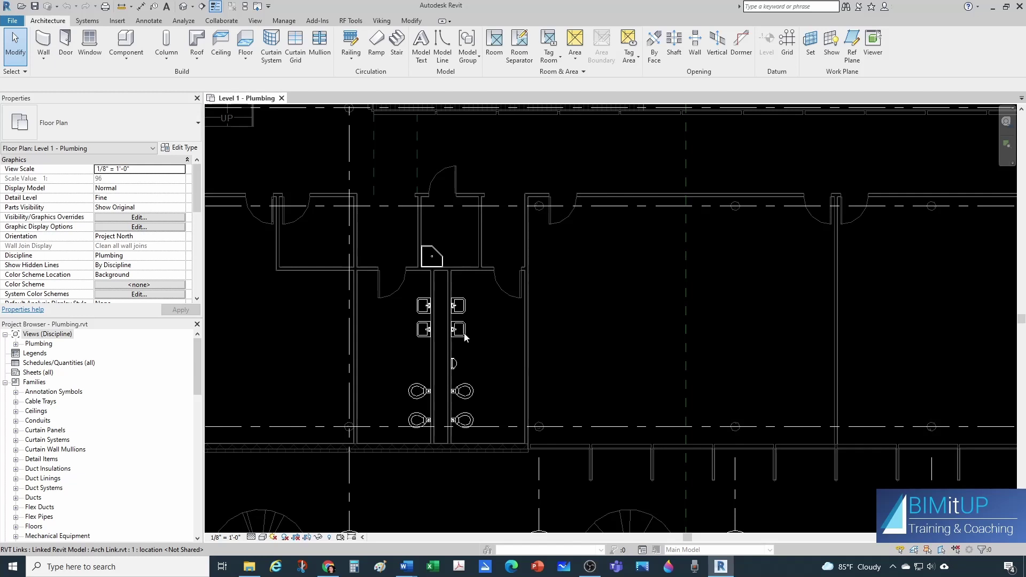
left_click(465, 327)
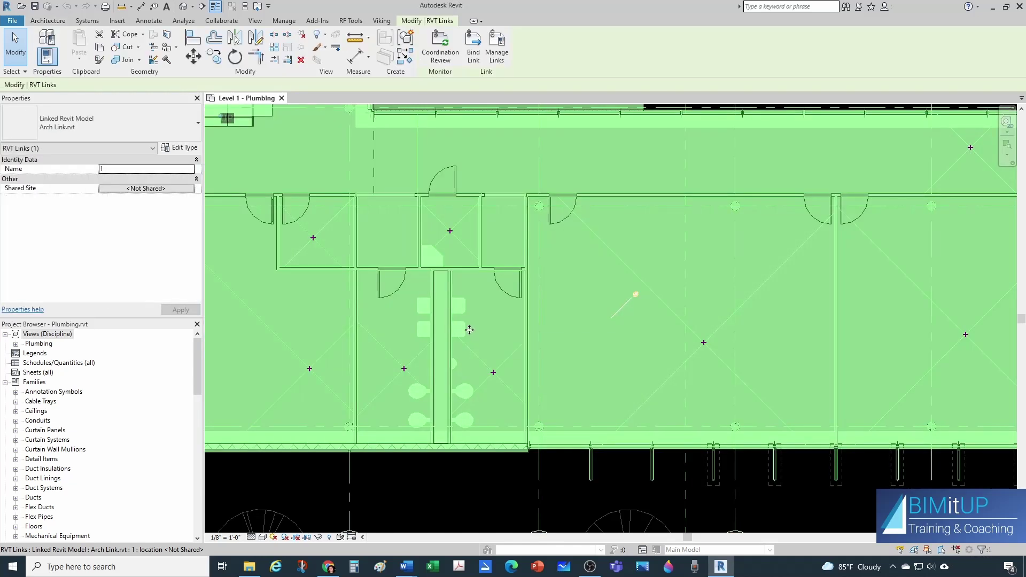
left_click(628, 361)
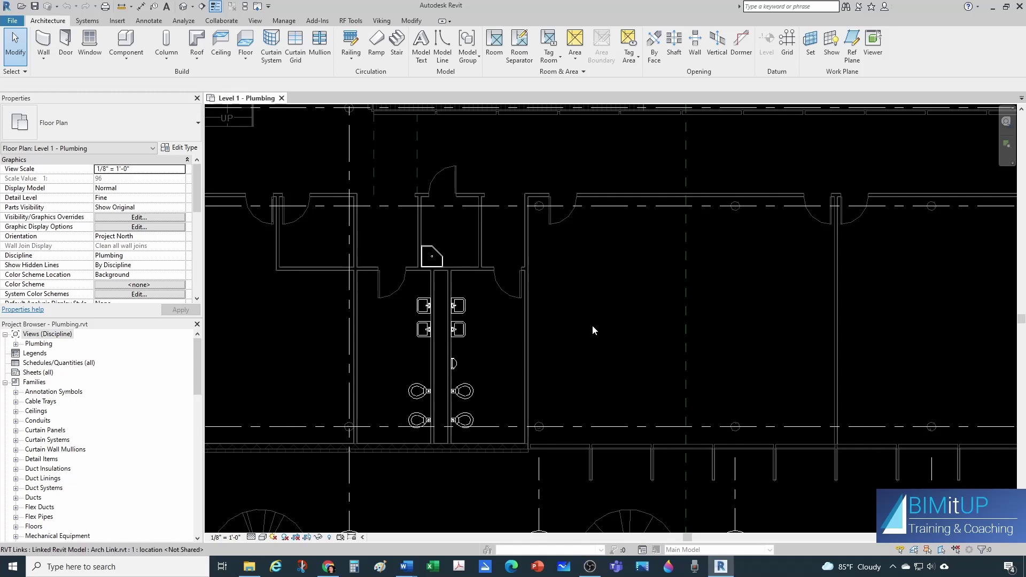
In the view's visibility overrides, set the Arch Link.rvt display settings and its model categories to Custom.
key("v")
key("v")
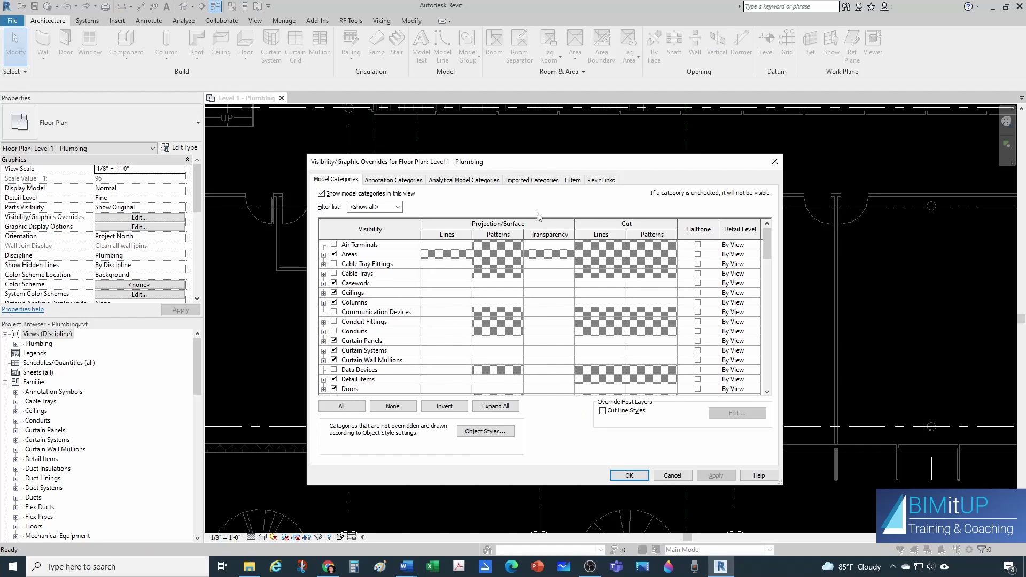
left_click(599, 181)
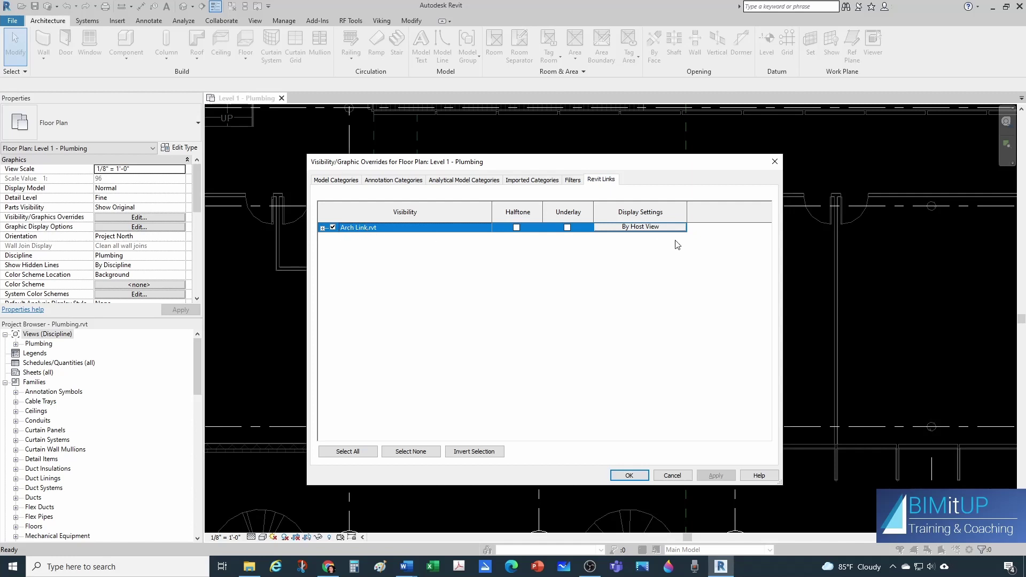
left_click(642, 227)
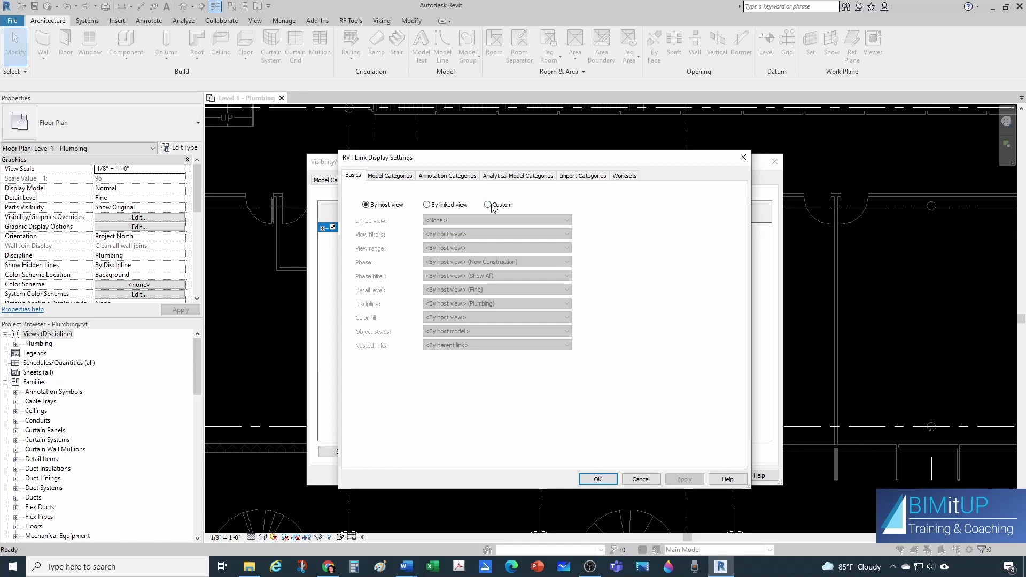
left_click(488, 205)
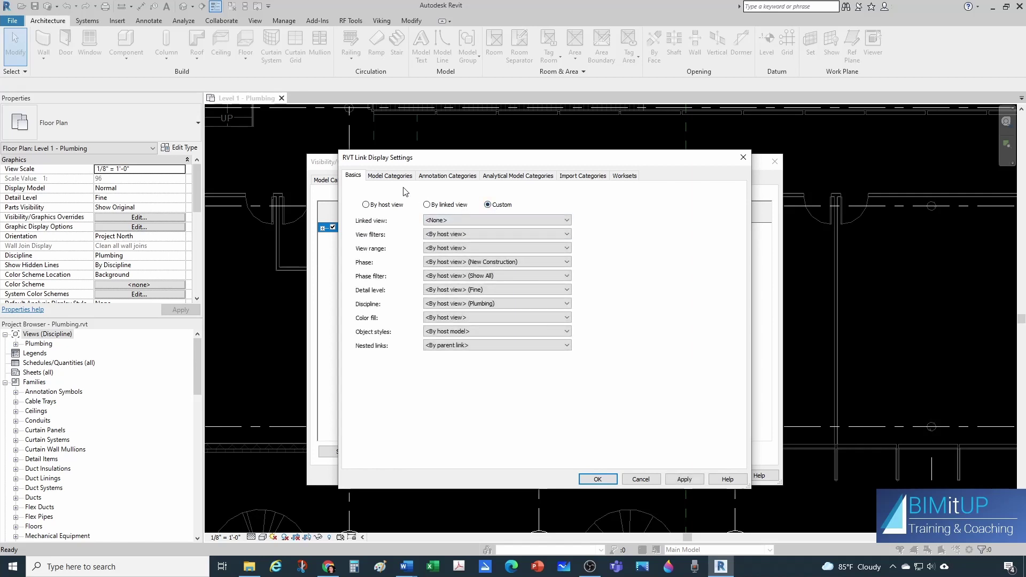
left_click(390, 176)
left_click(487, 193)
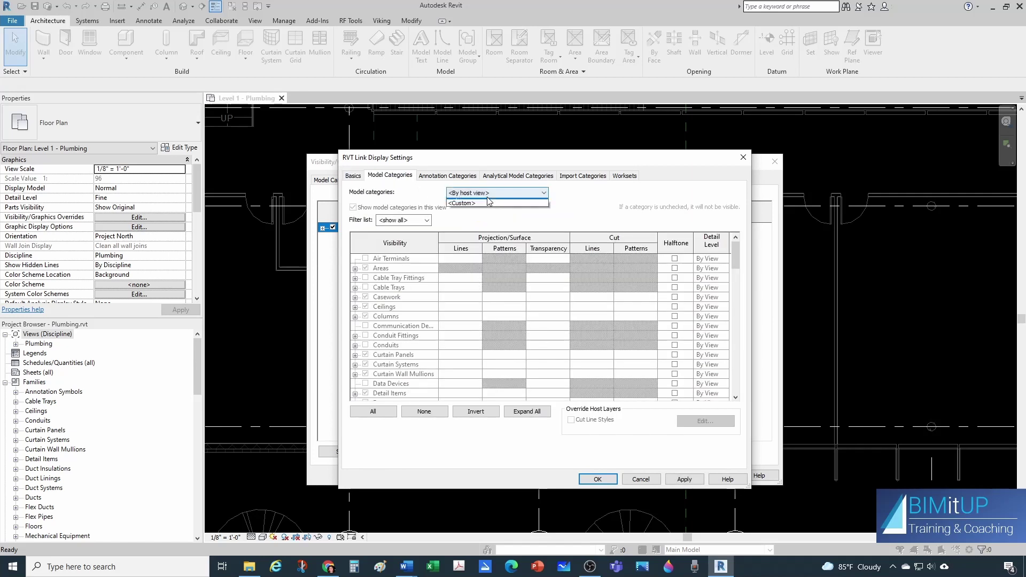
left_click(482, 201)
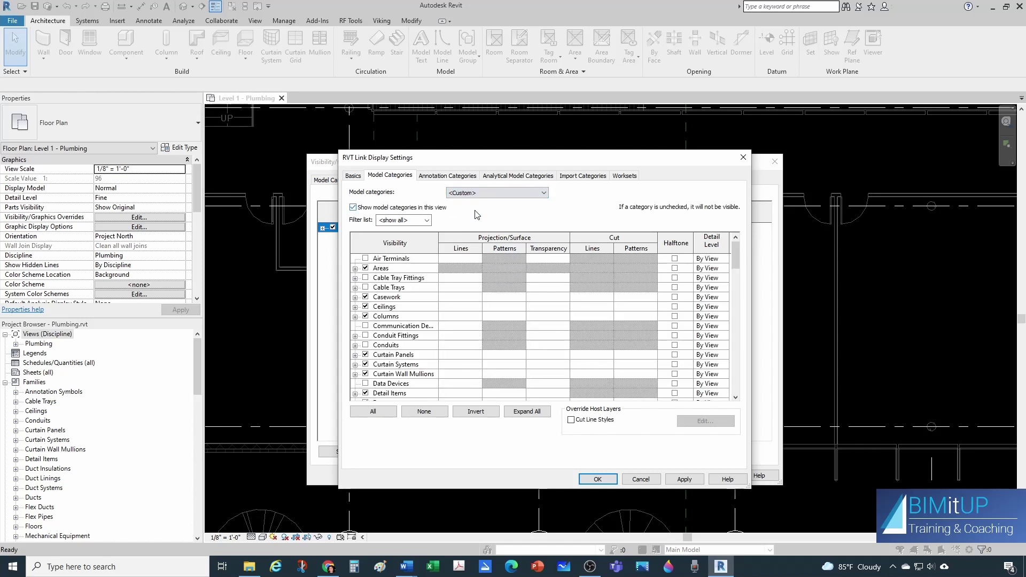
Override the projection line color of the link's Plumbing Fixtures category to Green and apply the view's visibility settings.
left_click(394, 308)
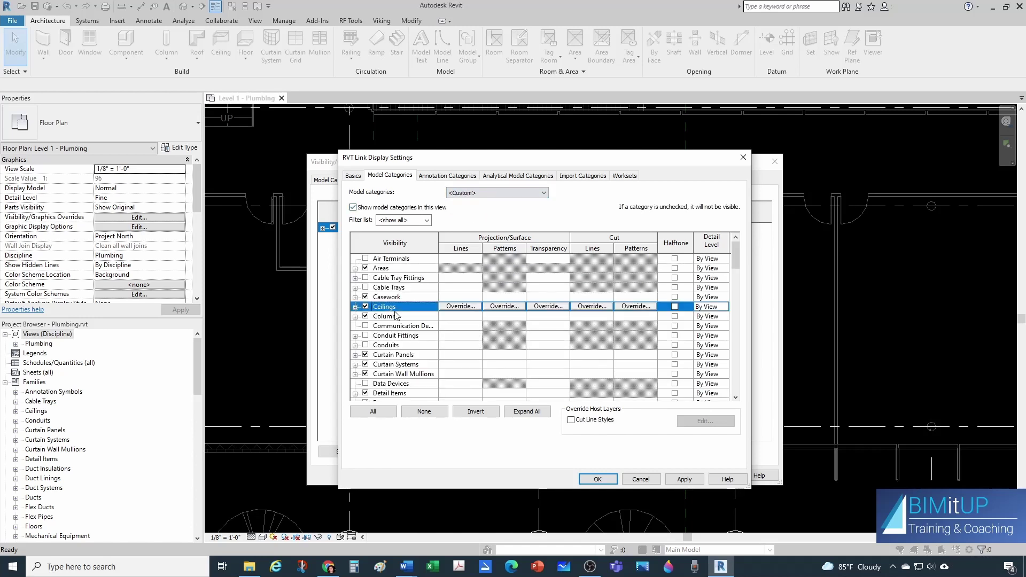
type("pl")
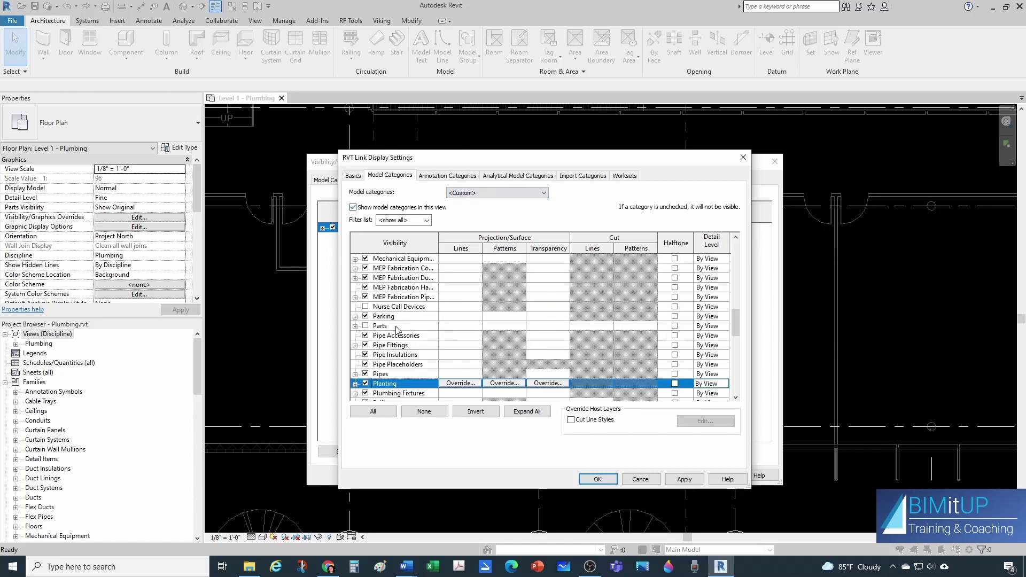
scroll(396, 330, "down", 1)
left_click(408, 366)
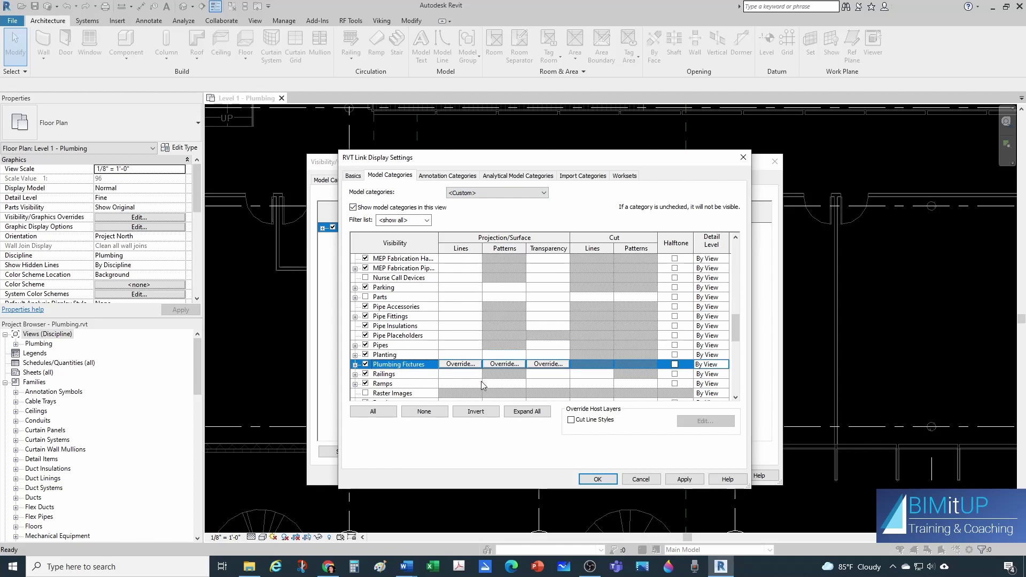
left_click(469, 365)
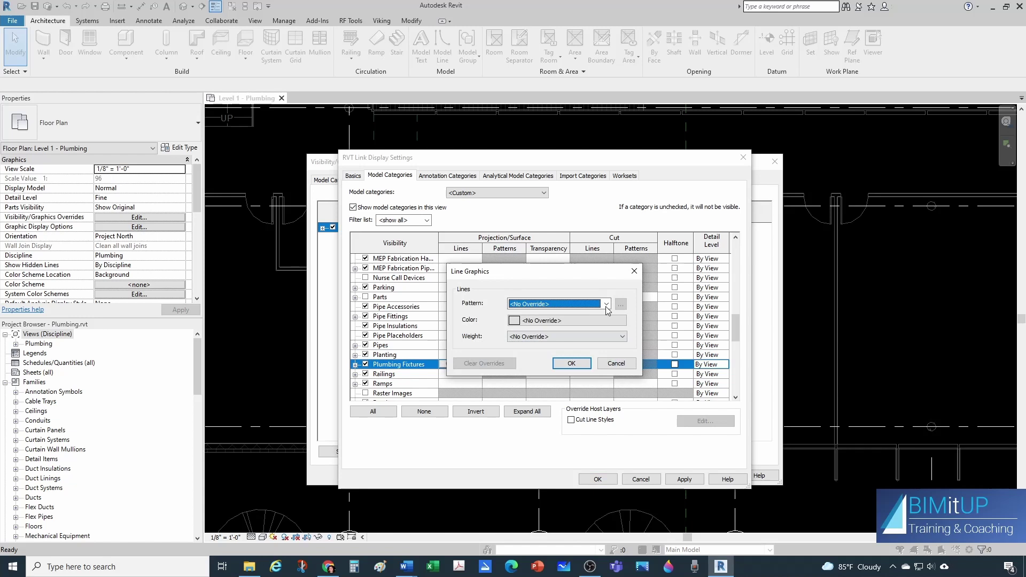
left_click(529, 321)
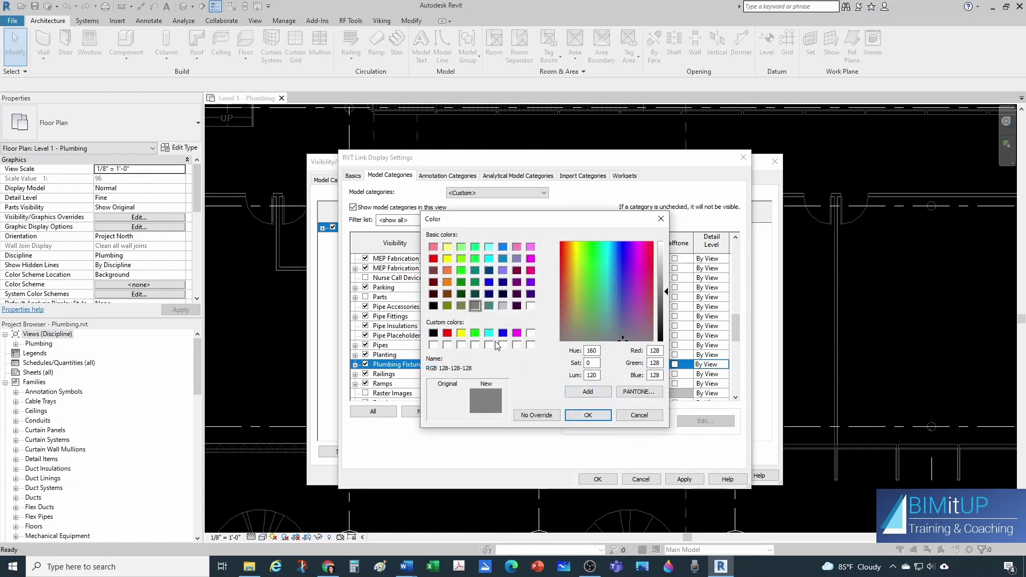
left_click(475, 333)
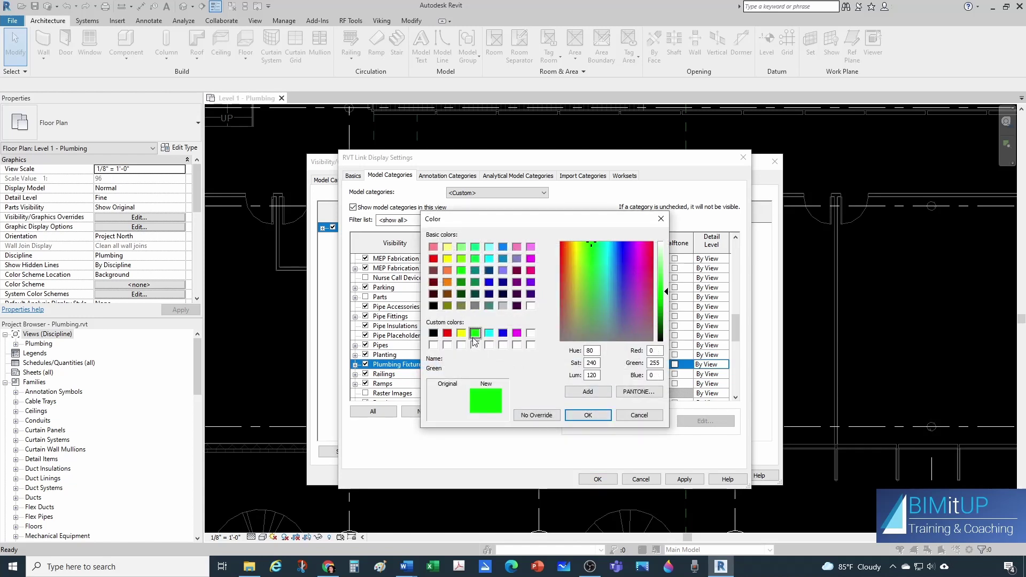
left_click(588, 415)
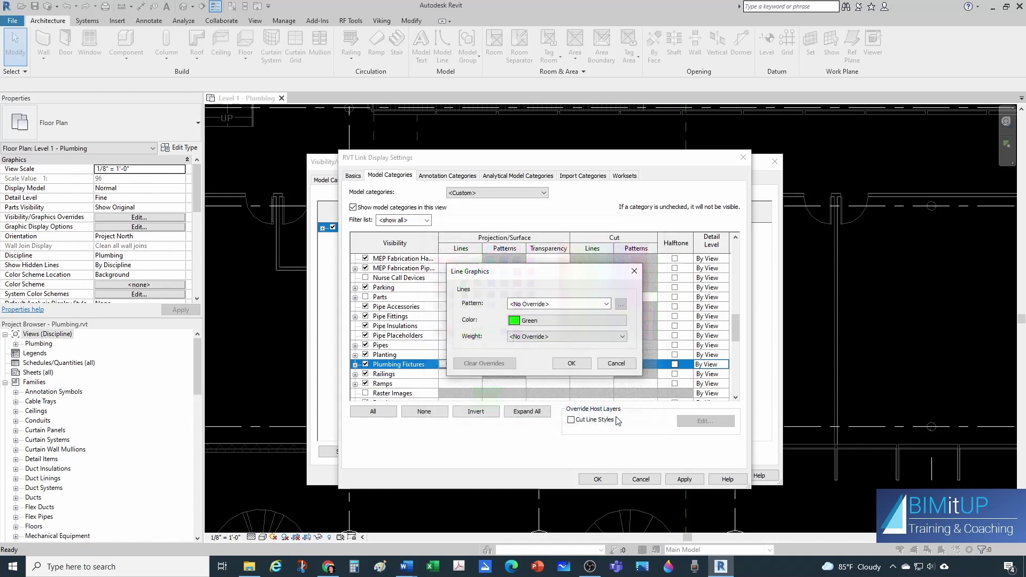
left_click(581, 360)
left_click(598, 479)
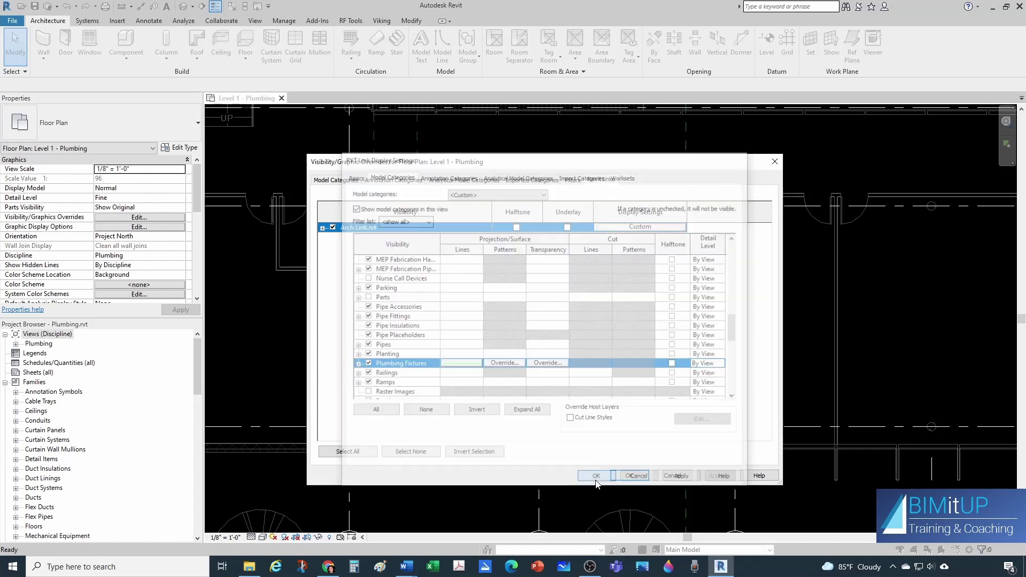
left_click(623, 475)
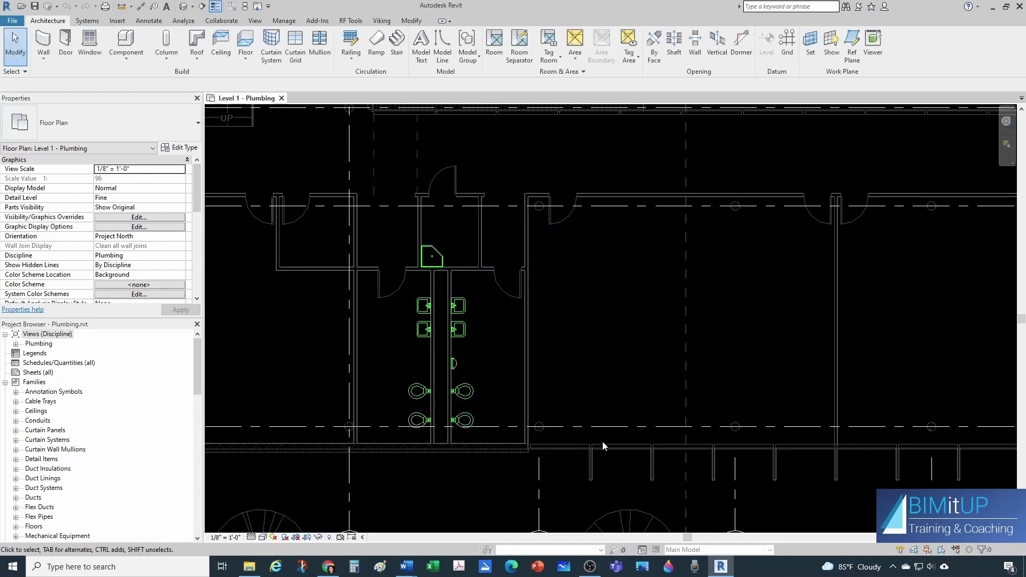
scroll(476, 343, "down", 3)
scroll(445, 341, "up", 3)
scroll(445, 339, "up", 1)
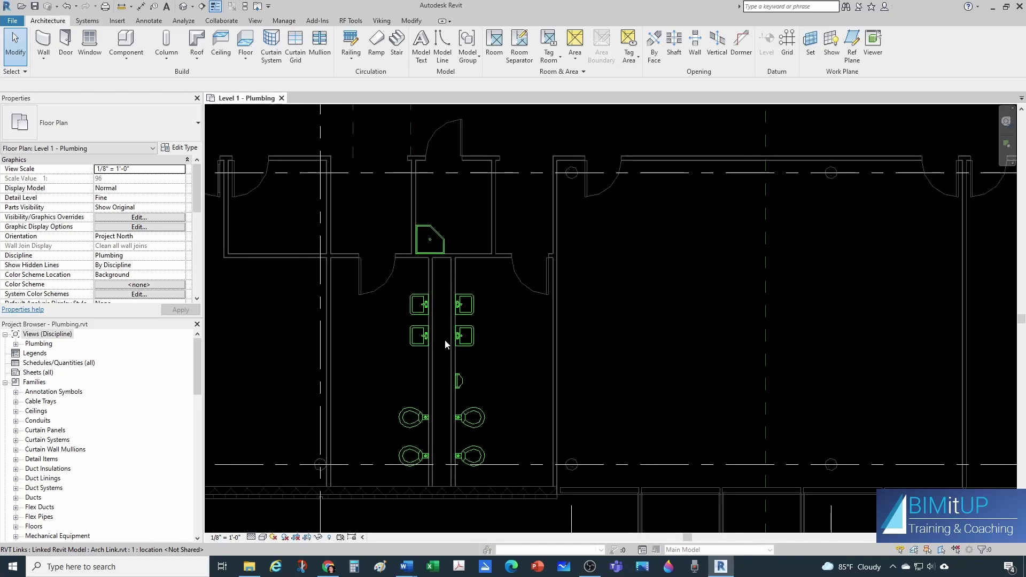
middle_click_drag(446, 340, 483, 345)
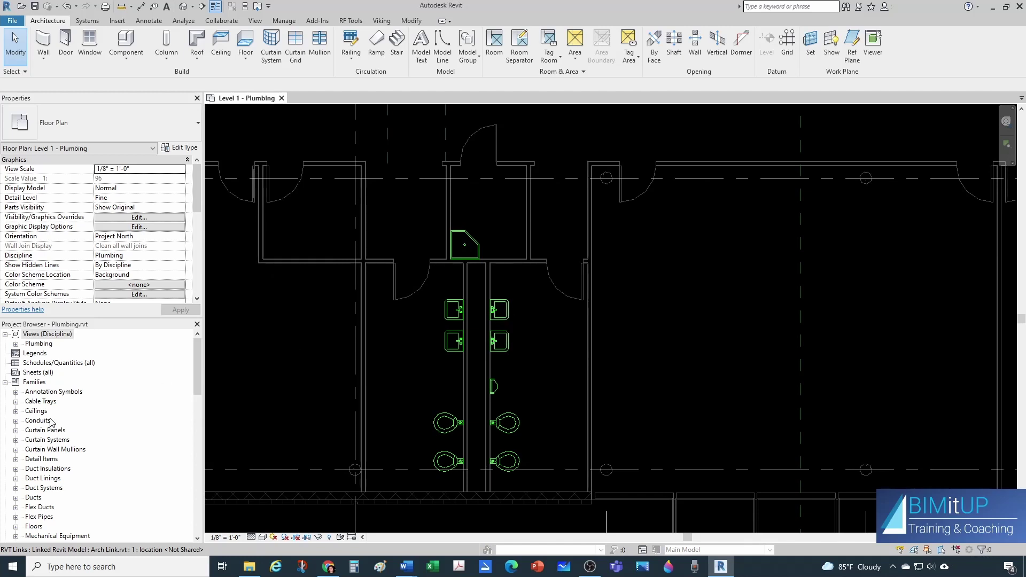
Select the 20"x18" - Private type of the AJS - LV - WallMt - Adsk - FU plumbing fixture family.
scroll(31, 431, "down", 6)
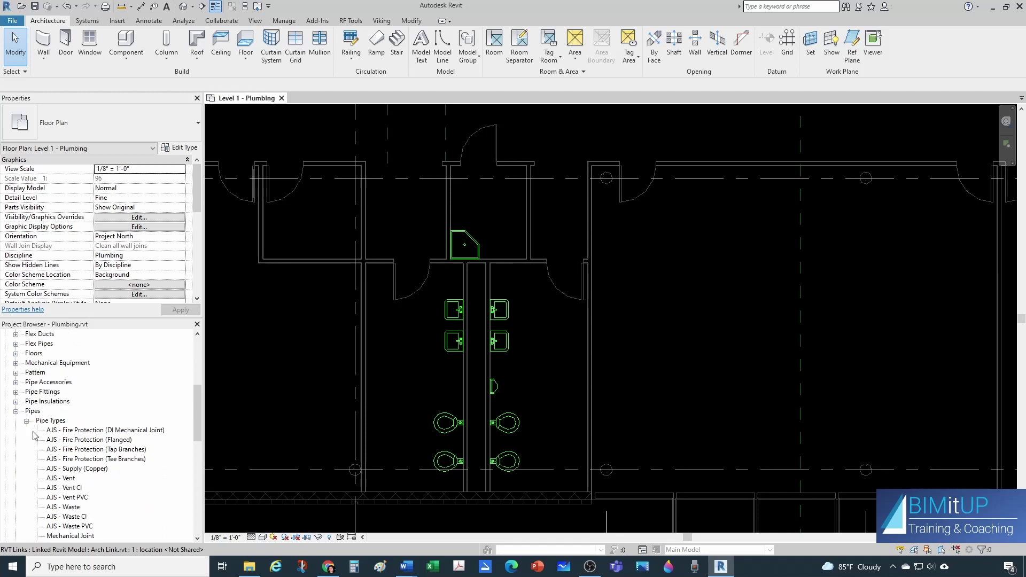
left_click(15, 411)
scroll(18, 415, "down", 1)
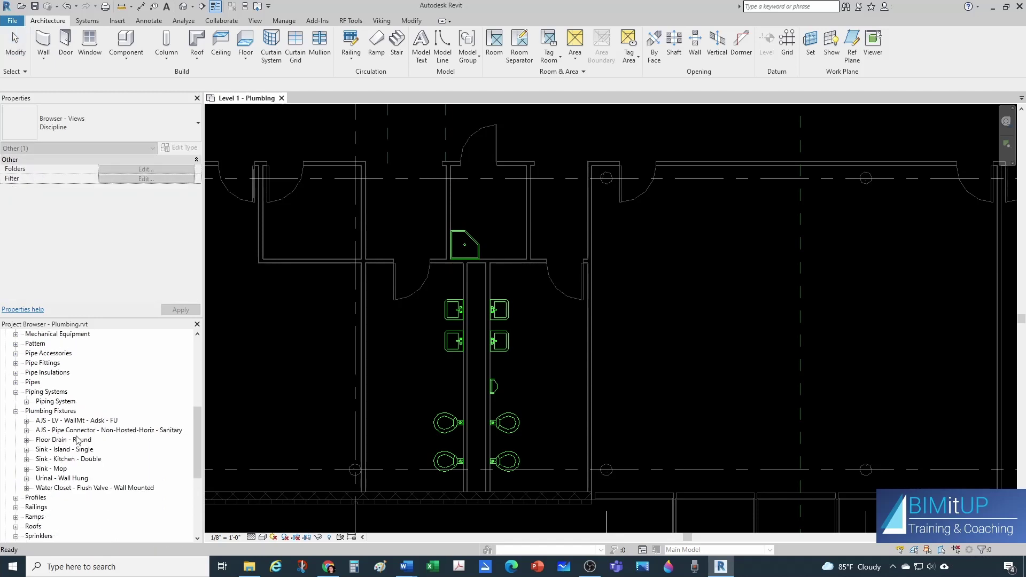
left_click(26, 421)
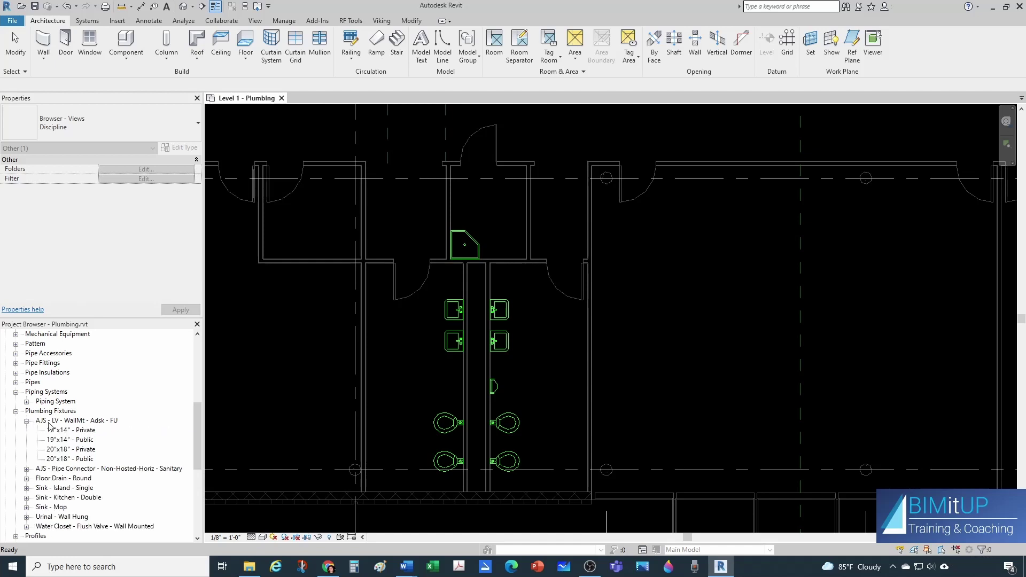
left_click(92, 423)
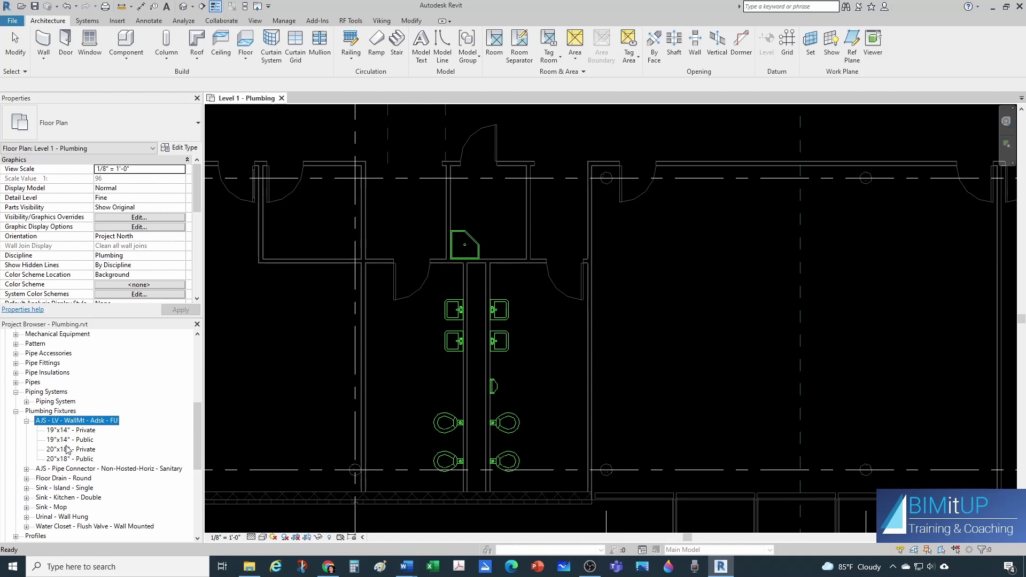
left_click(70, 450)
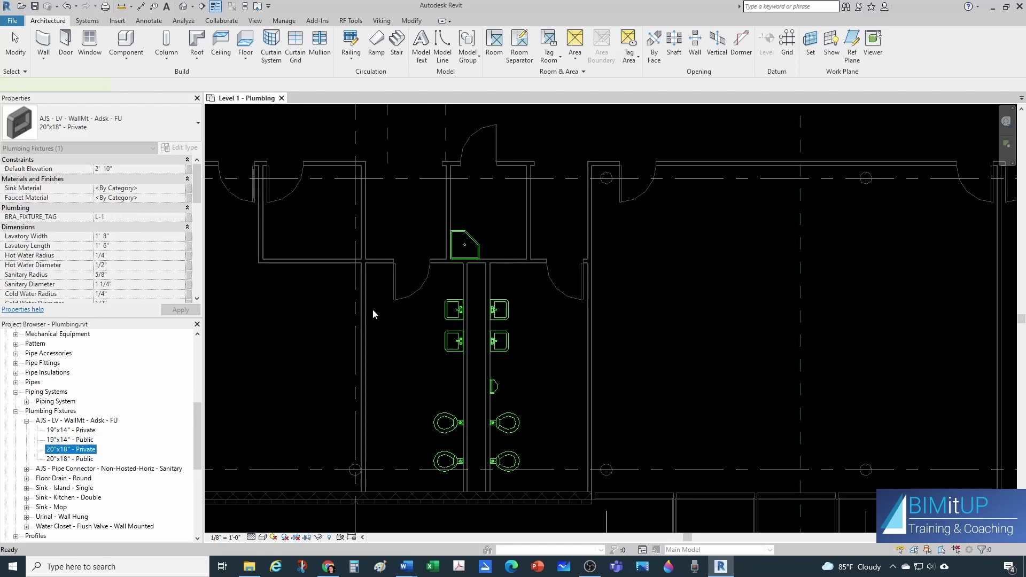
Place the wall-mounted lavatory at elevation 3' 0" on the east restroom's chase wall, just above the upper linked sink.
key("c")
key("m")
scroll(511, 304, "up", 5)
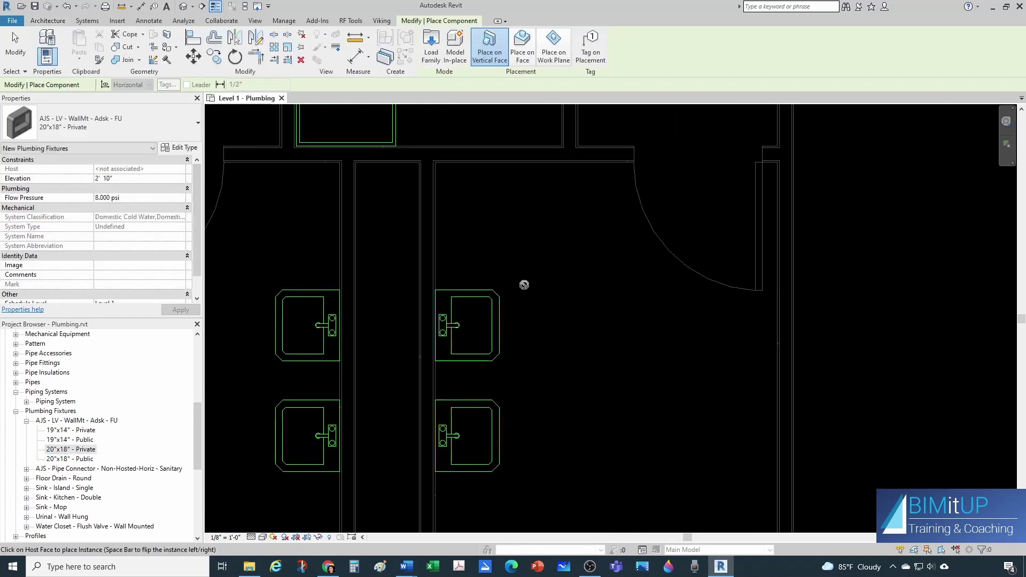
scroll(525, 286, "up", 1)
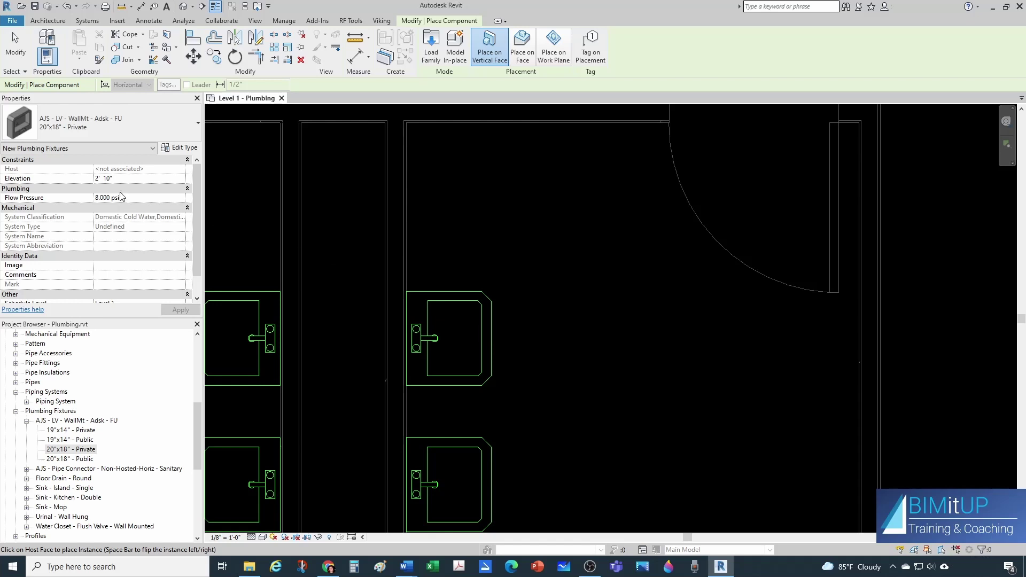
left_click(125, 177)
type("3'")
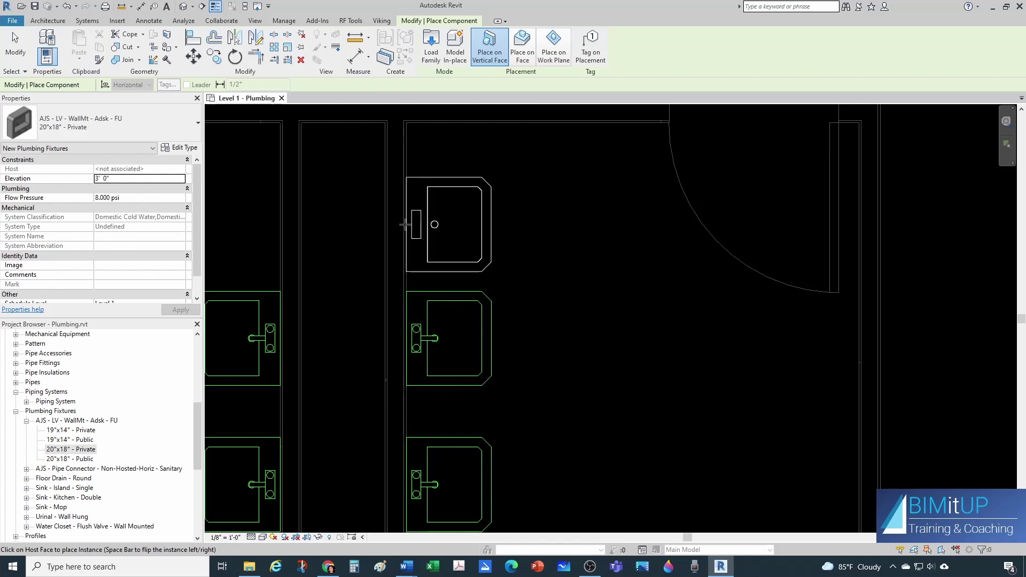
left_click(466, 231)
scroll(555, 264, "down", 2)
key("Escape")
key("Escape")
Align the placed lavatory's centerline with the centerline of the upper linked sink in the east restroom.
middle_click_drag(568, 306, 617, 330)
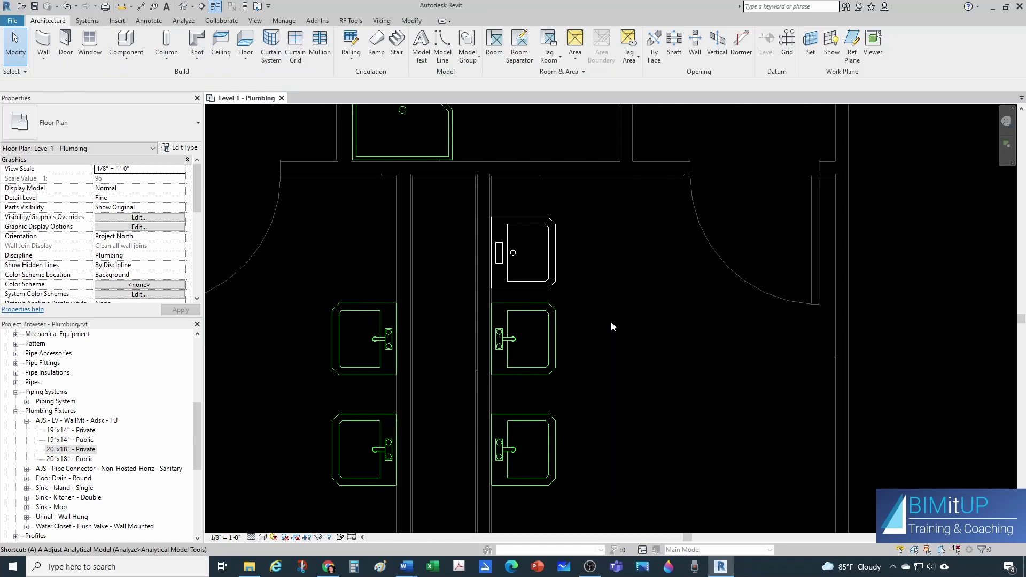
key("a")
key("l")
scroll(572, 321, "up", 2)
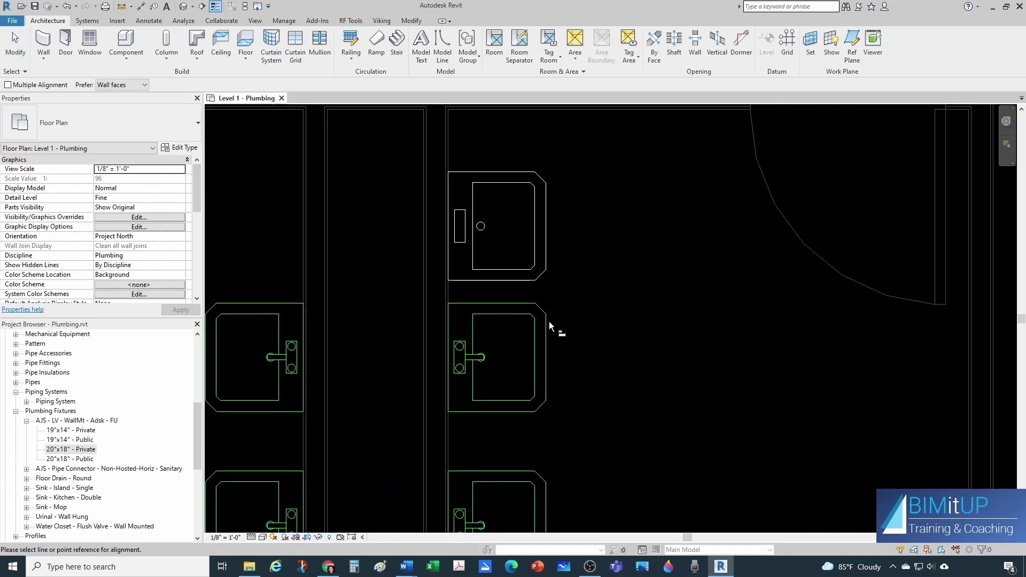
left_click(514, 357)
left_click(513, 224)
key("Escape")
key("Escape")
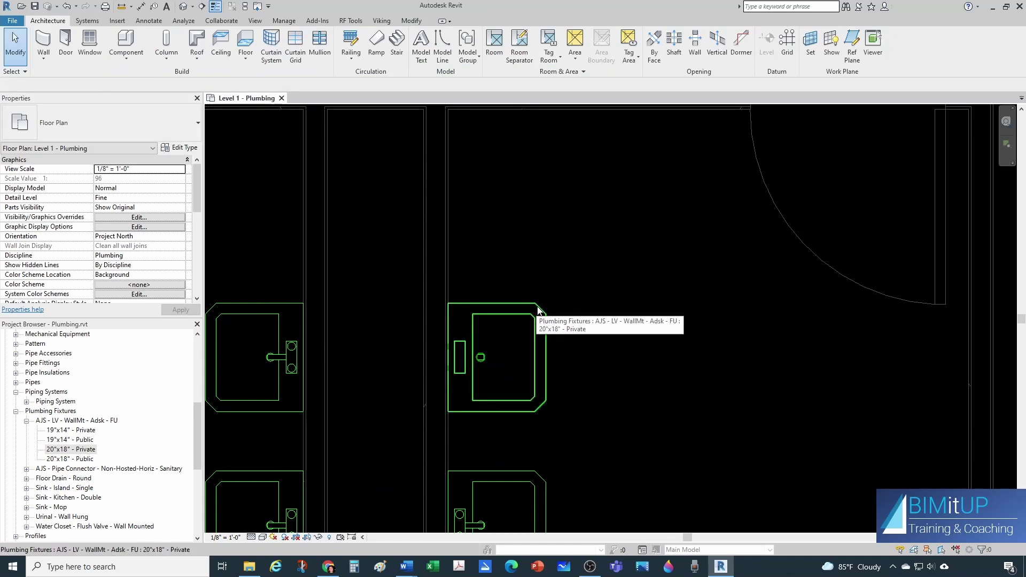
scroll(568, 293, "down", 3)
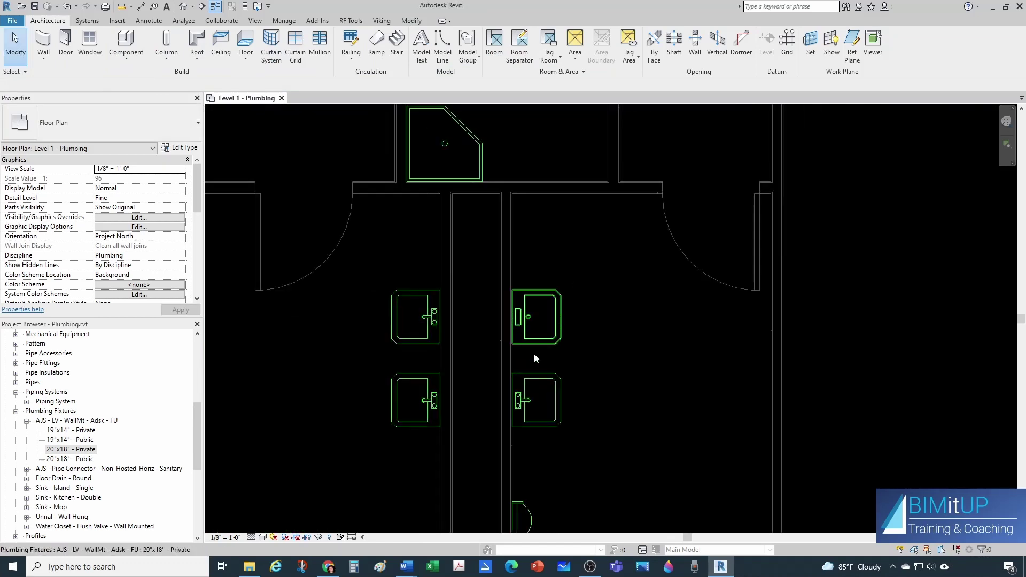
scroll(450, 357, "up", 2)
middle_click_drag(451, 357, 476, 393)
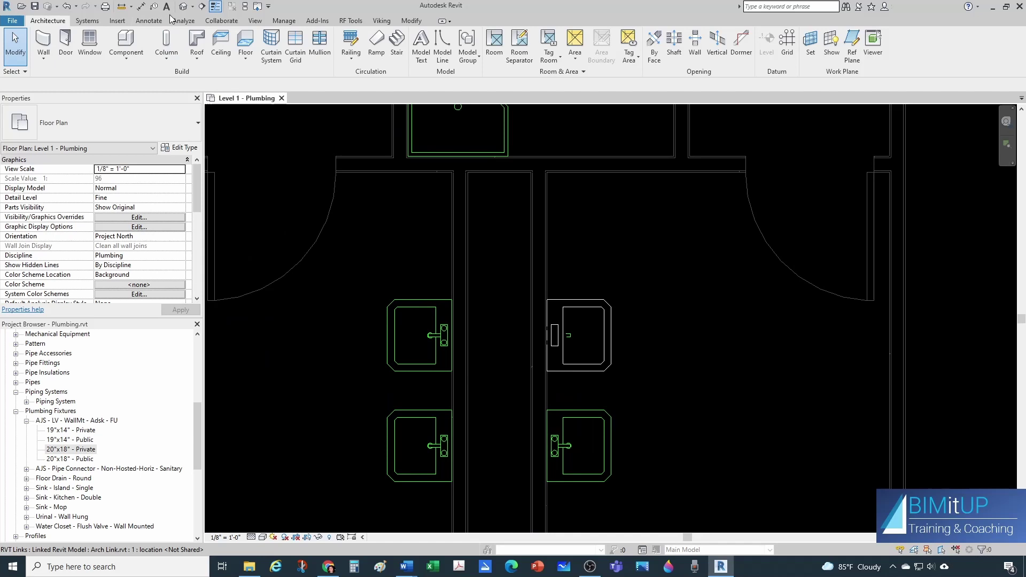
Draw a north-facing section across the chase, from the west restroom to the east restroom, between the upper and lower sinks.
left_click(202, 7)
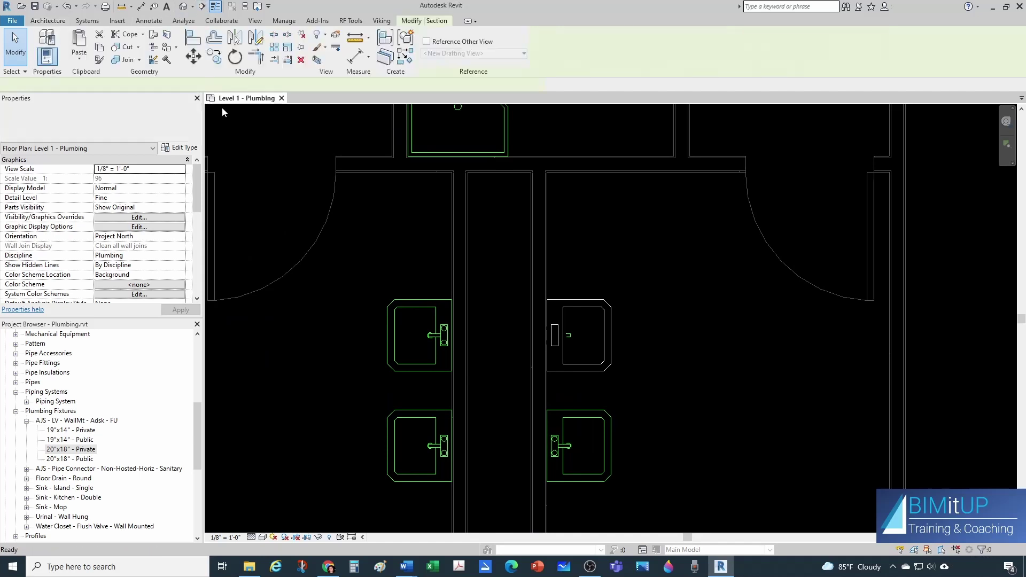
left_click(327, 380)
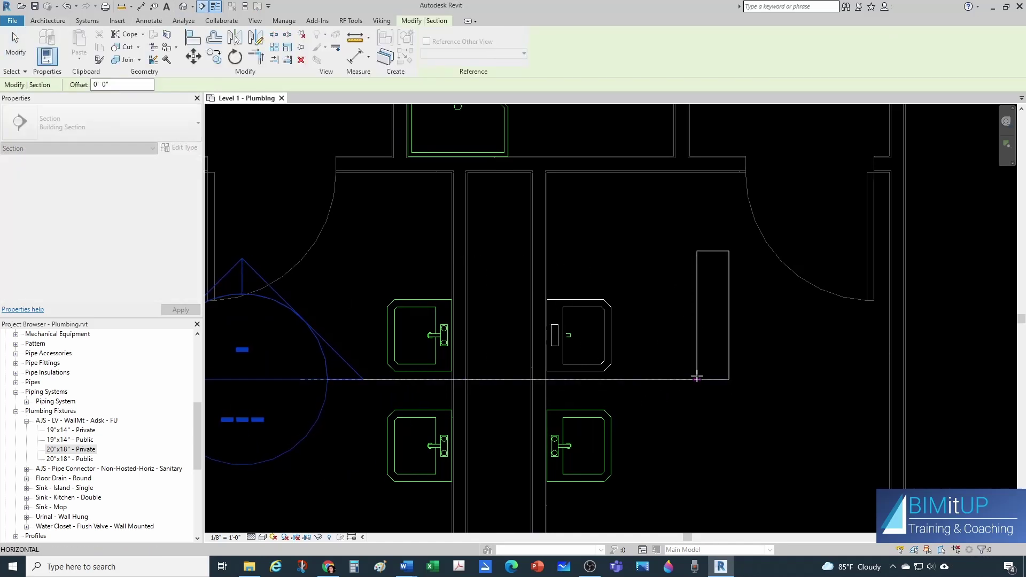
left_click(667, 377)
key("Escape")
key("Escape")
Open the view of the new section and frame the Level 1 lavatories on both sides of the chase.
scroll(660, 377, "down", 3)
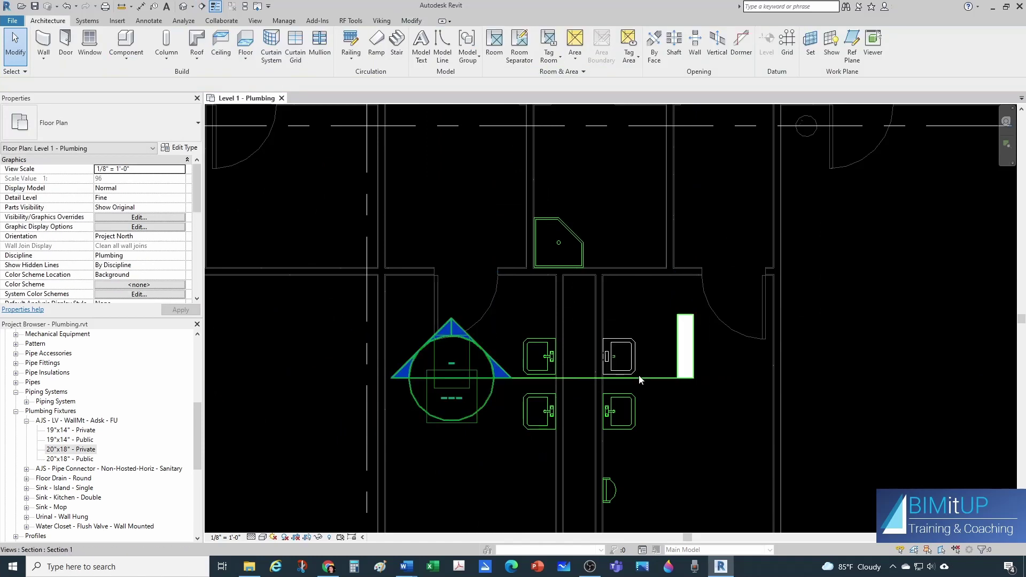
left_click(639, 375)
left_click_drag(586, 166, 587, 288)
key("Escape")
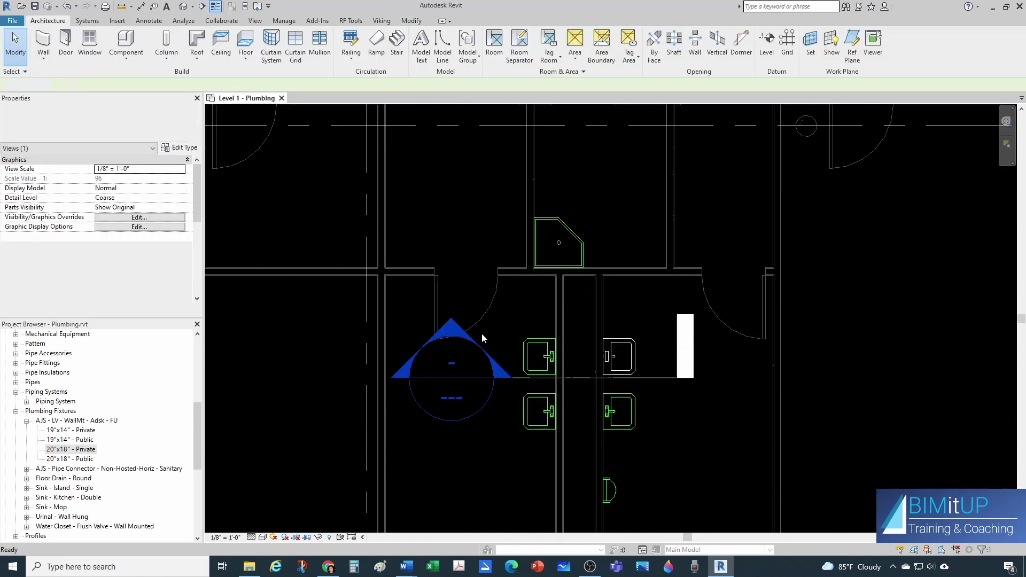
double_click(450, 319)
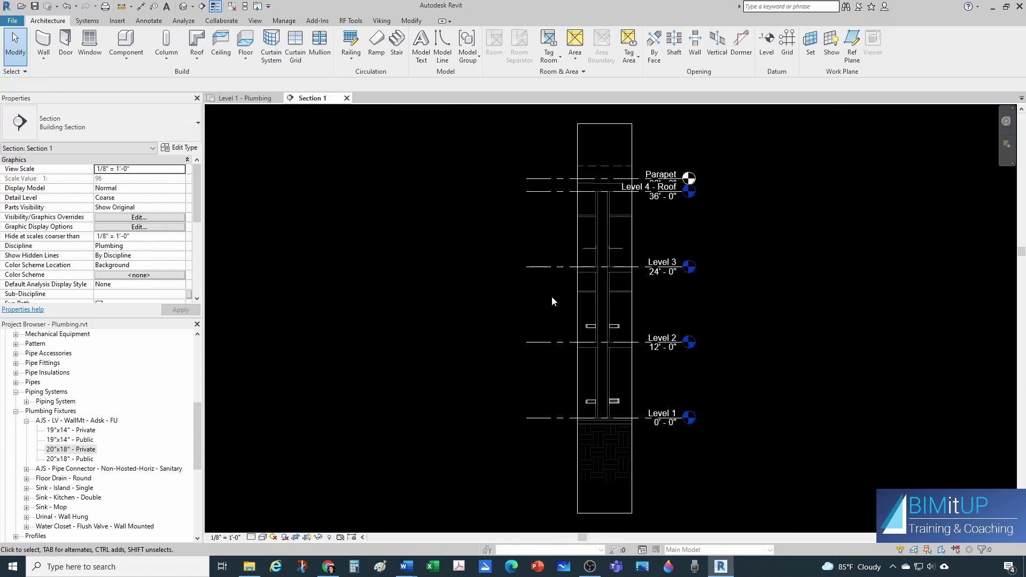
scroll(585, 406, "up", 5)
middle_click_drag(582, 400, 591, 275)
scroll(540, 344, "up", 2)
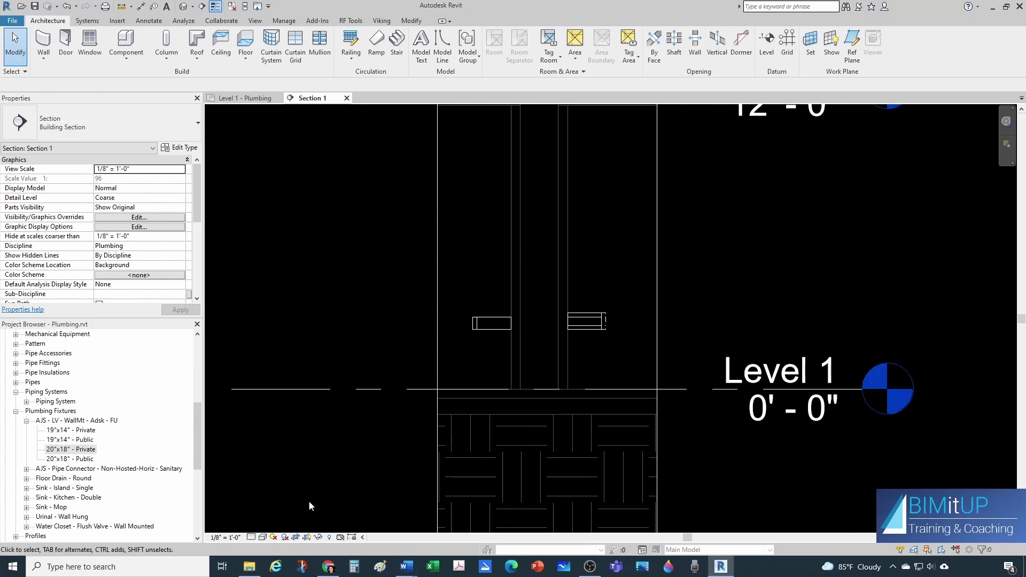
Set the section view's detail level to Fine and its visual style to Wireframe.
left_click(250, 537)
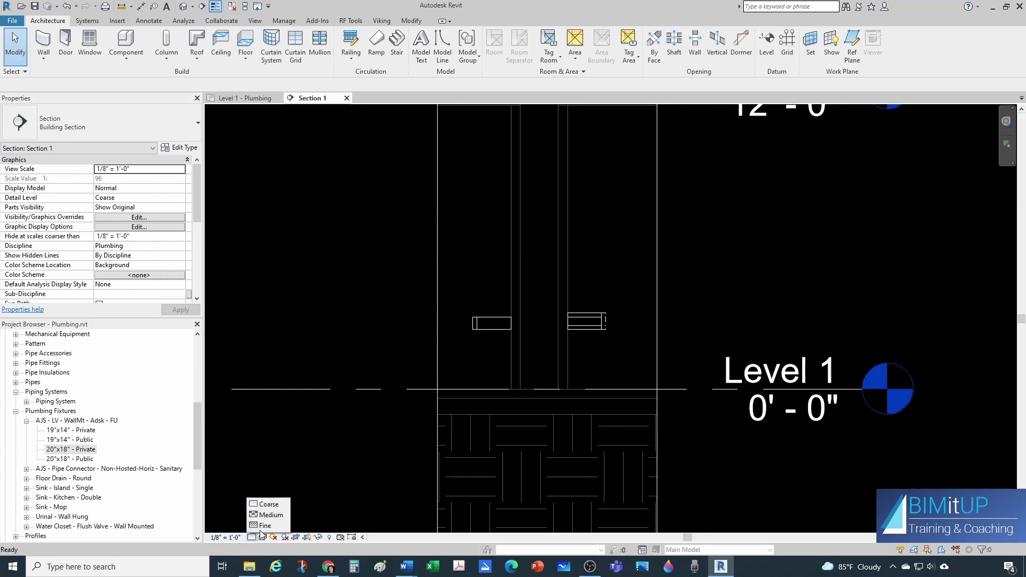
left_click(265, 526)
scroll(486, 322, "up", 2)
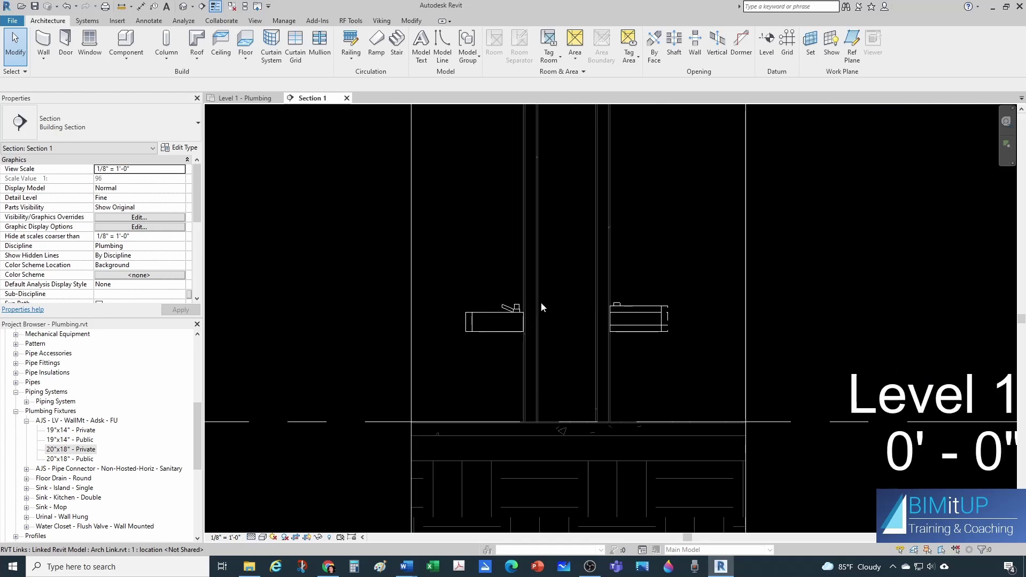
left_click(262, 537)
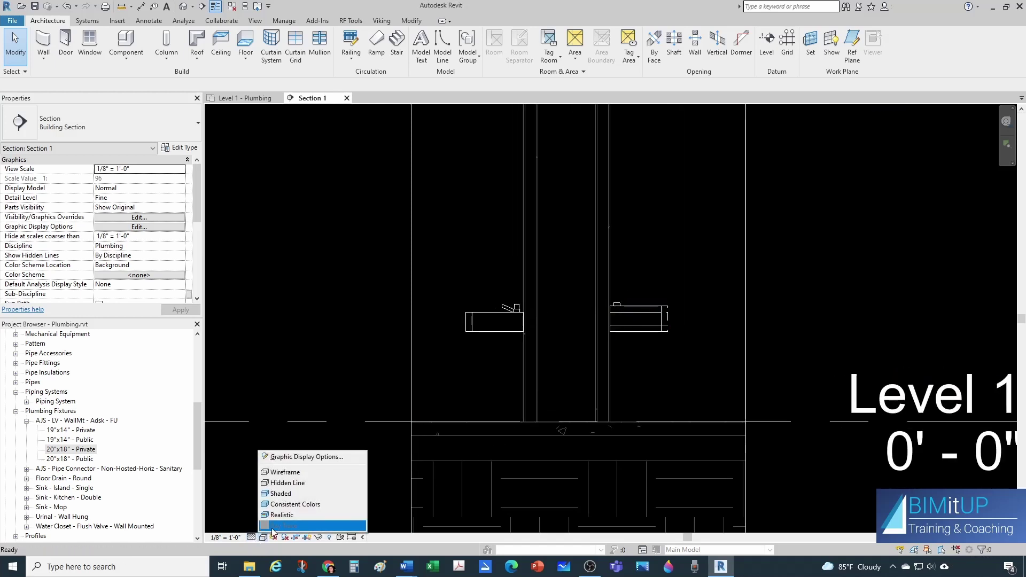
left_click(287, 475)
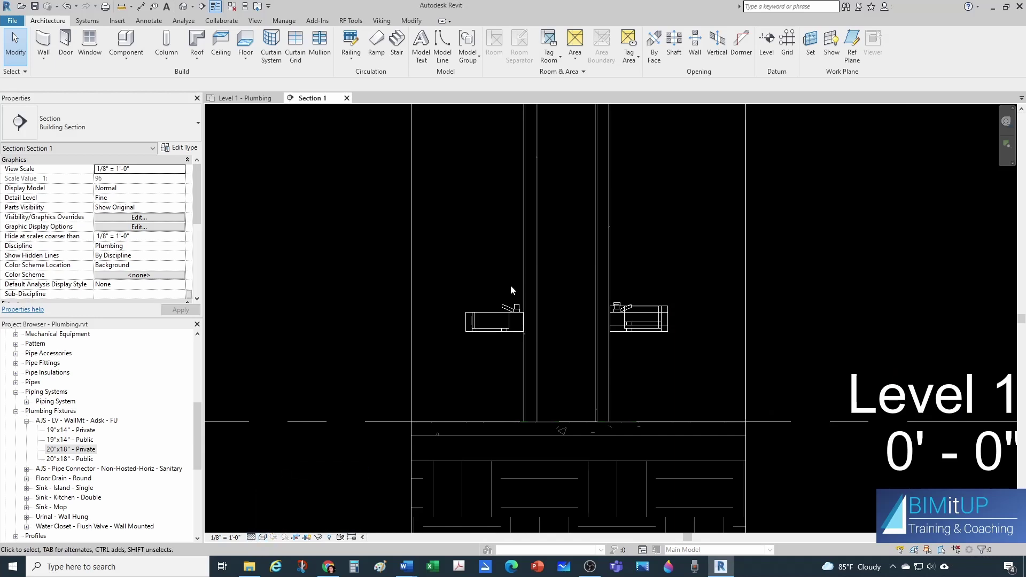
Align the bottom edge of the placed lavatory with the bottom edge of the linked sink in the section view.
scroll(713, 318, "up", 3)
scroll(630, 368, "up", 2)
scroll(609, 342, "up", 1)
middle_click_drag(602, 345, 588, 363)
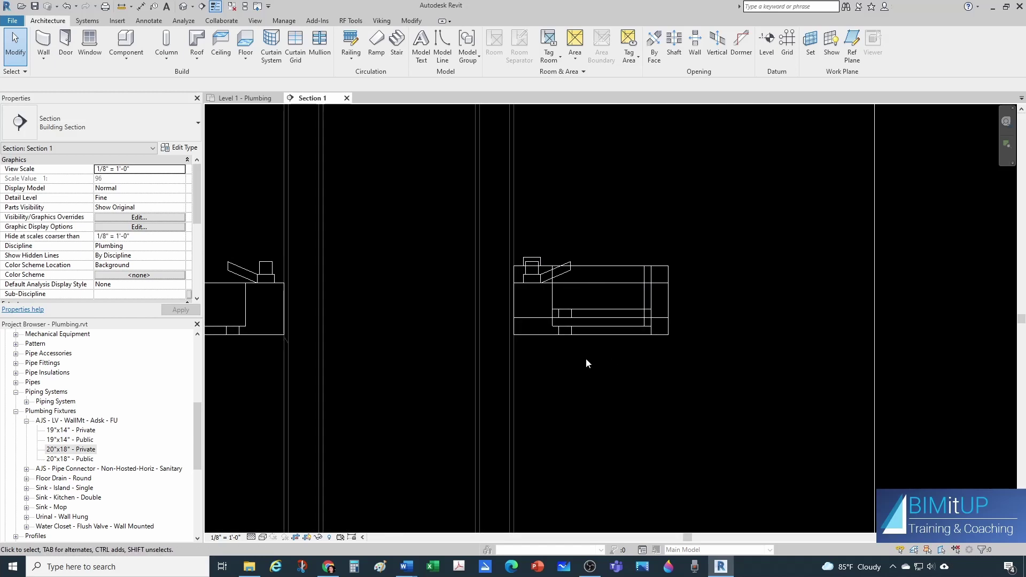
key("a")
key("l")
scroll(580, 356, "up", 2)
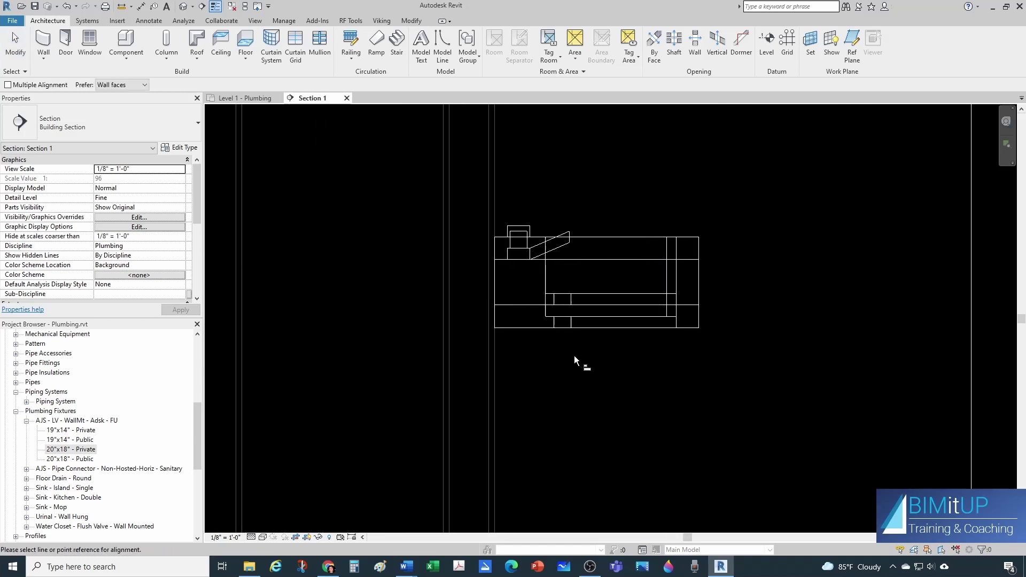
left_click(599, 328)
left_click(601, 306)
key("Escape")
key("Escape")
Check the aligned lavatory's type and elevation in its properties.
scroll(603, 318, "down", 3)
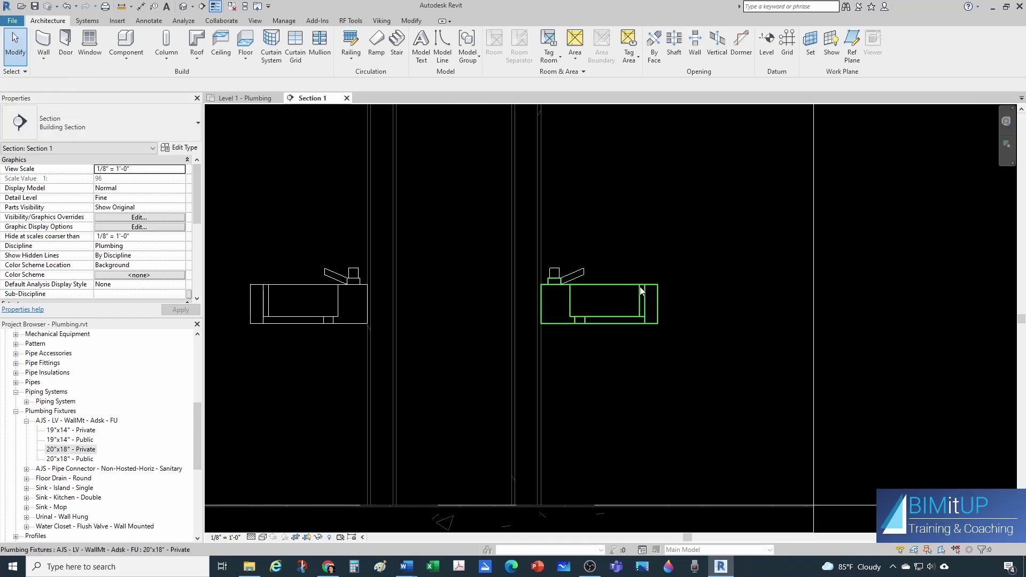
left_click(642, 292)
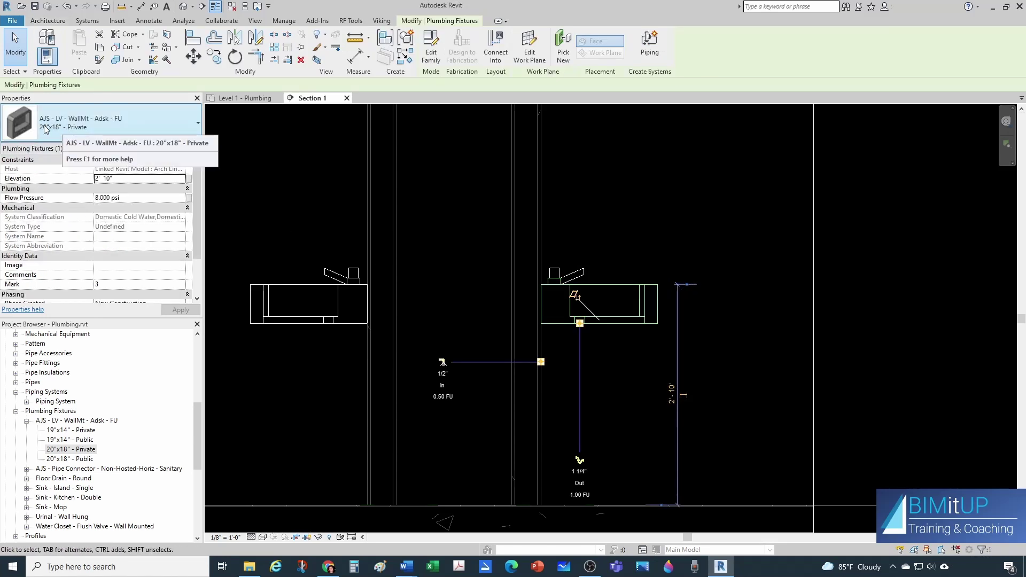
left_click(890, 348)
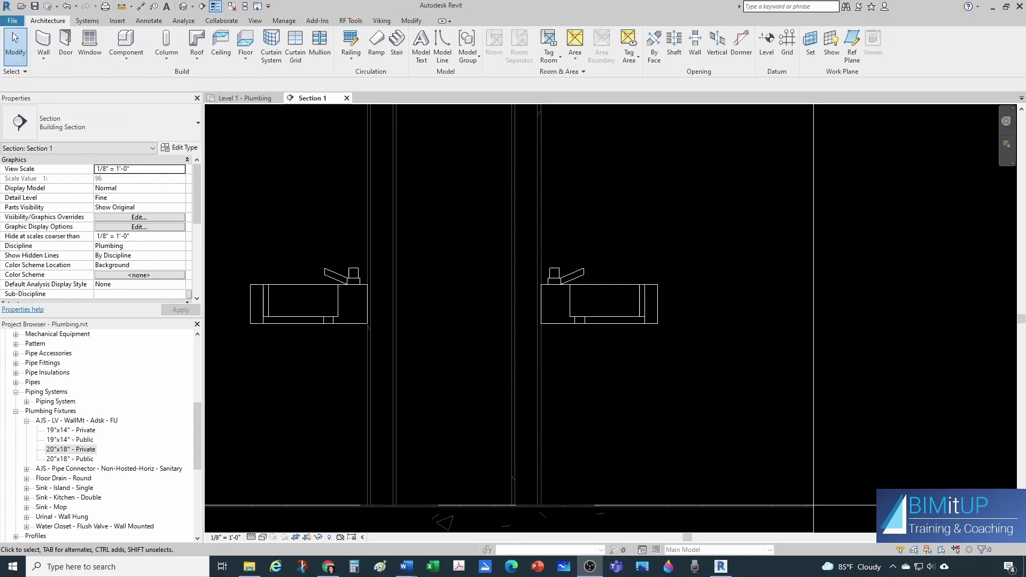
Create a view template named AJS Section from the current section view and accept its listed properties.
scroll(620, 434, "down", 1)
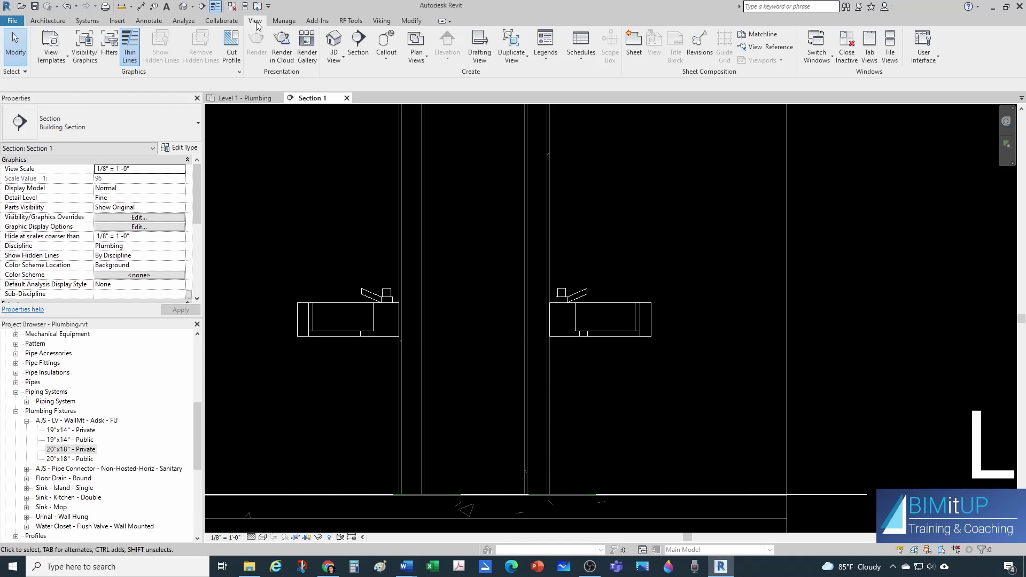
left_click(46, 66)
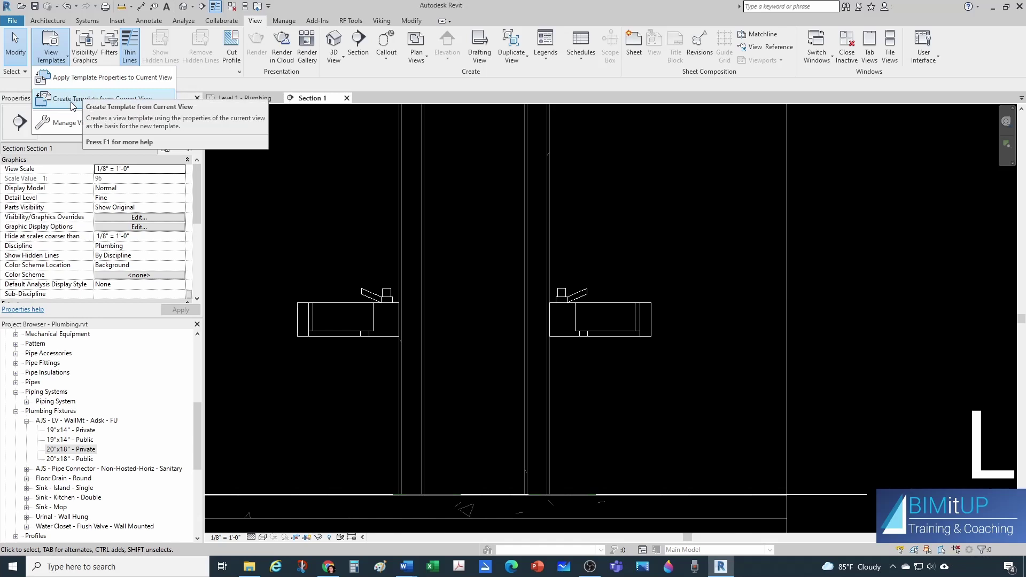
left_click(90, 105)
left_click(758, 389)
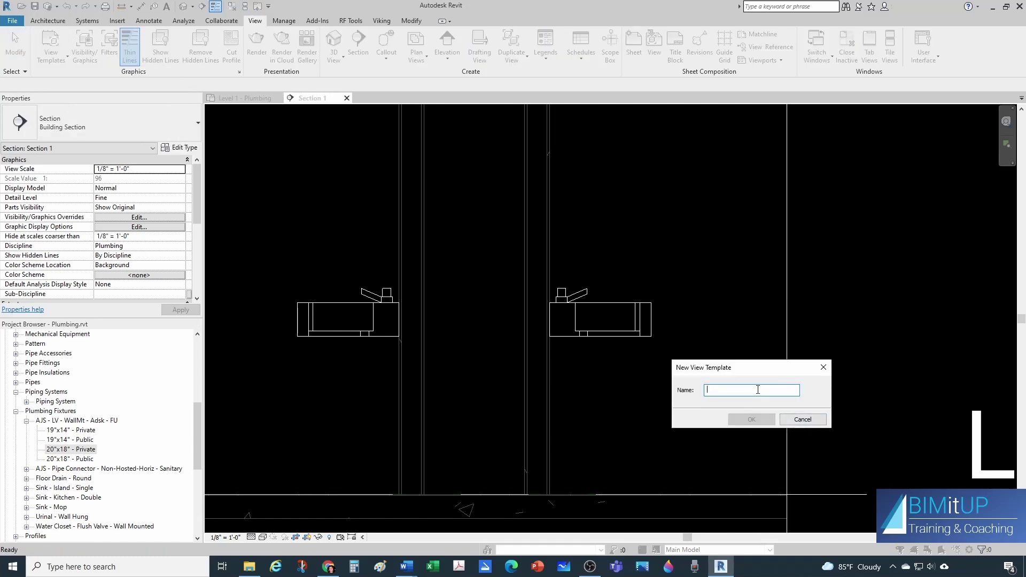
type("AJS Section")
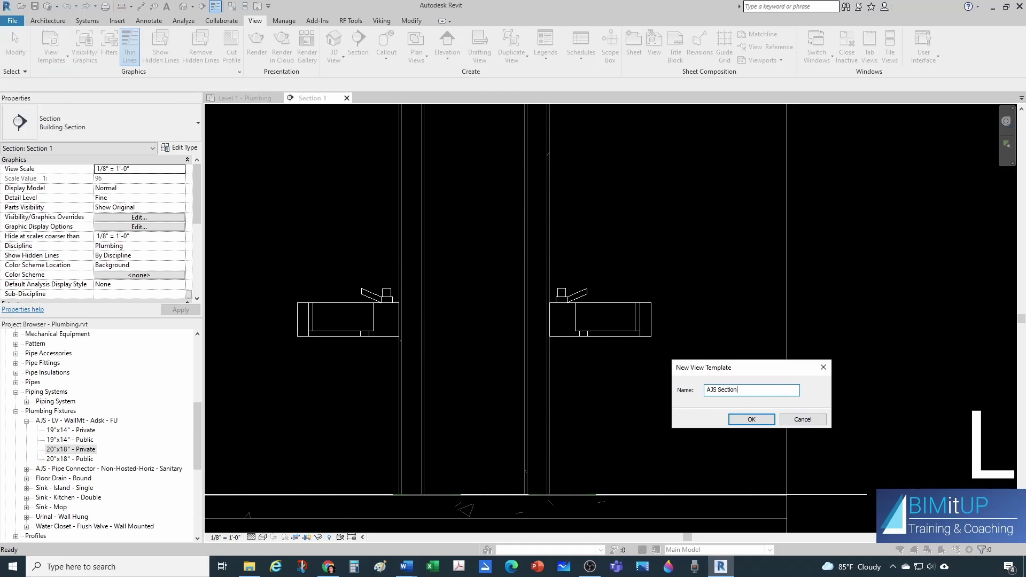
left_click(766, 422)
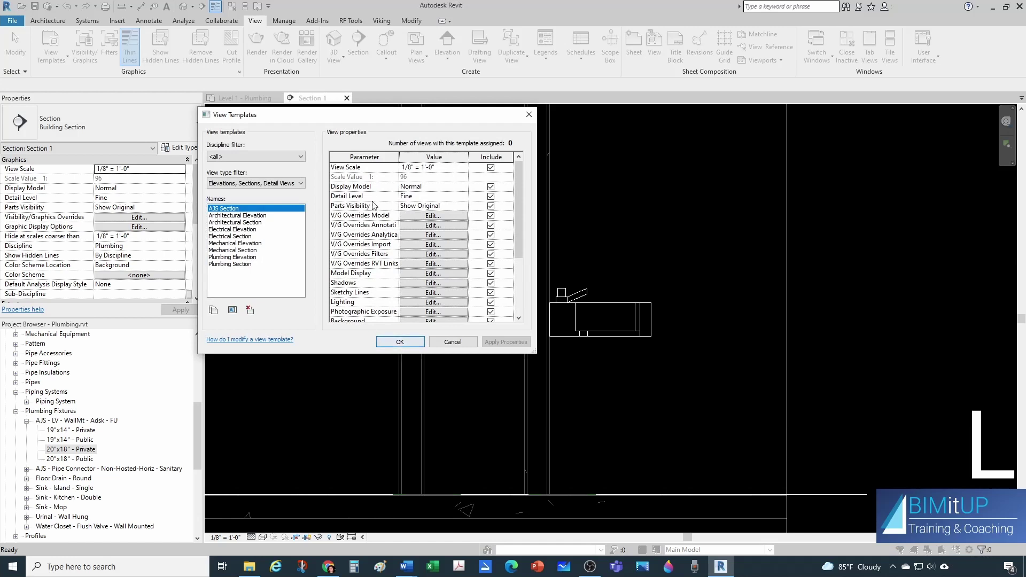
left_click_drag(518, 213, 522, 193)
scroll(422, 257, "down", 3)
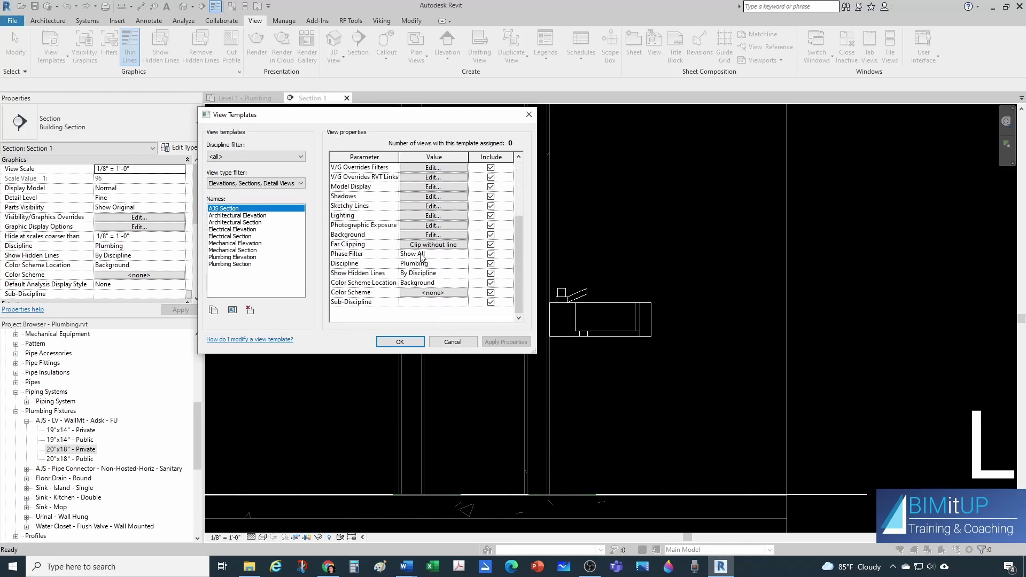
left_click(401, 342)
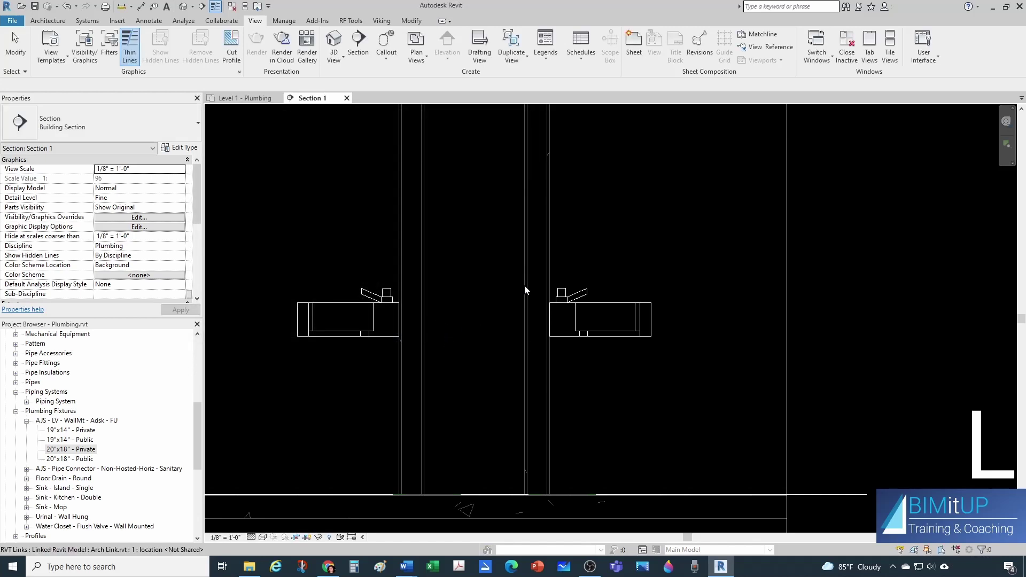
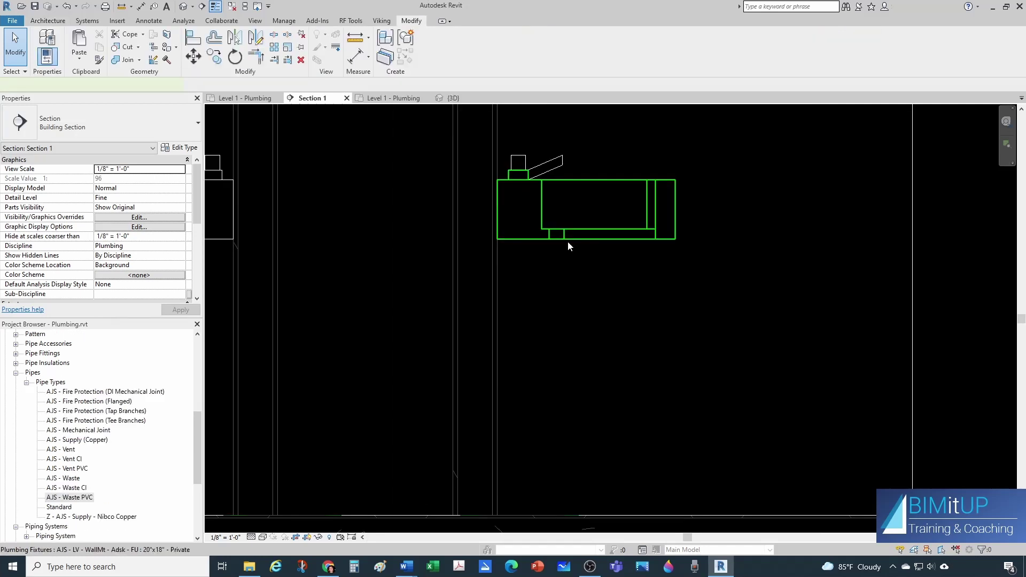
Draw a 1 1/4" AJS - Waste PVC pipe from the lavatory's drain down to offset 1' 8", west into the chase, and down again.
left_click(566, 240)
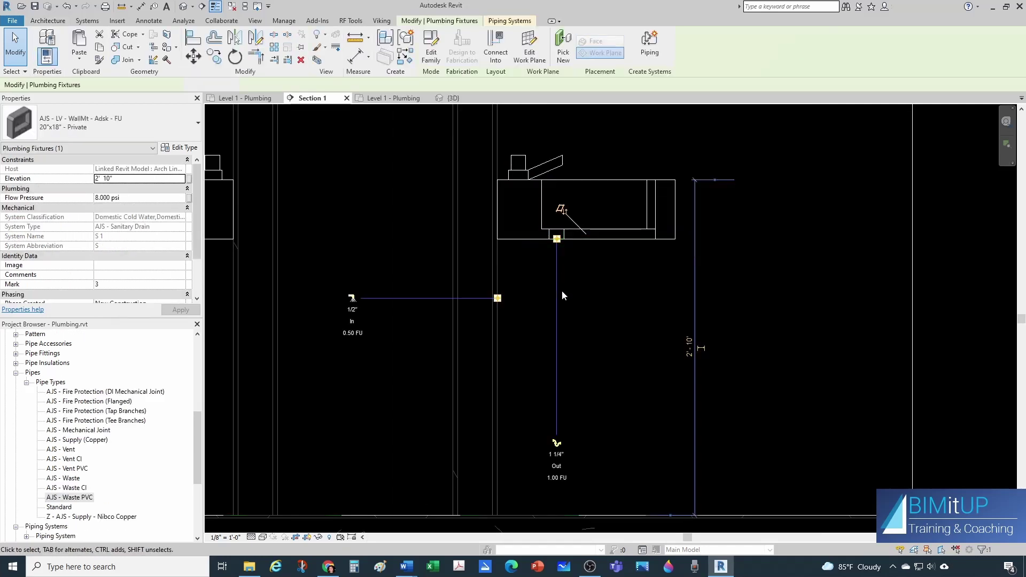
left_click(555, 445)
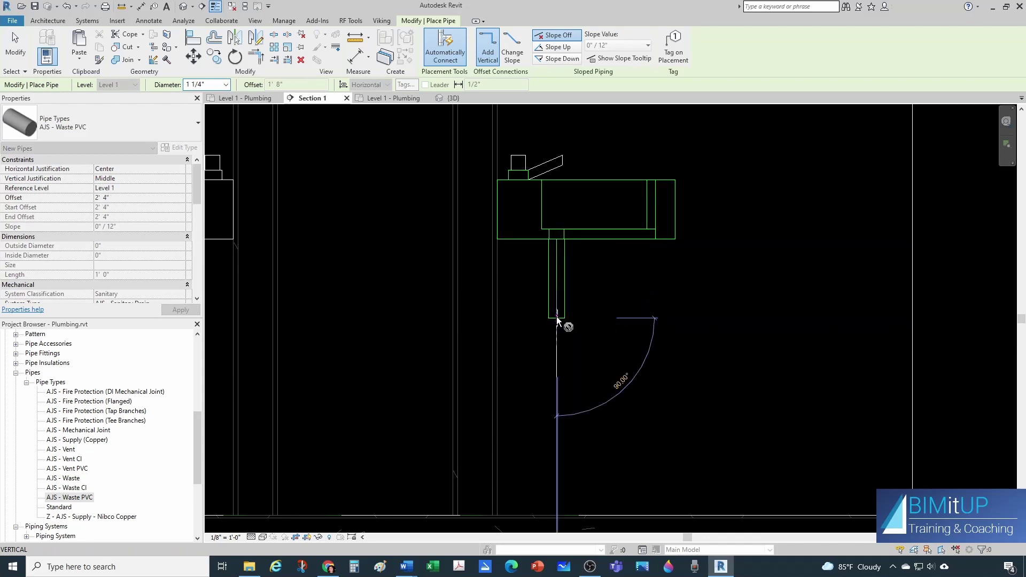
scroll(556, 319, "down", 1)
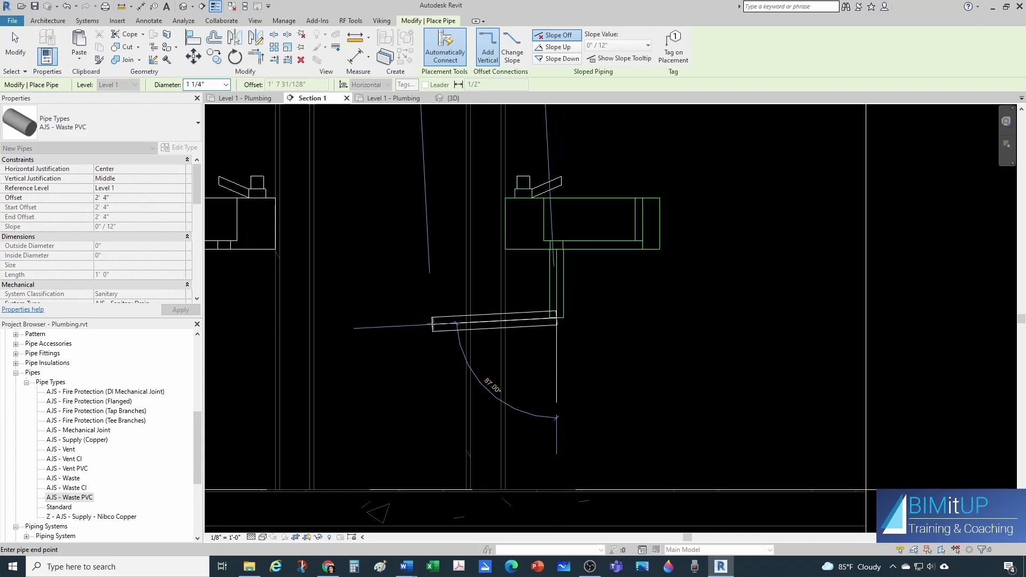
left_click(433, 317)
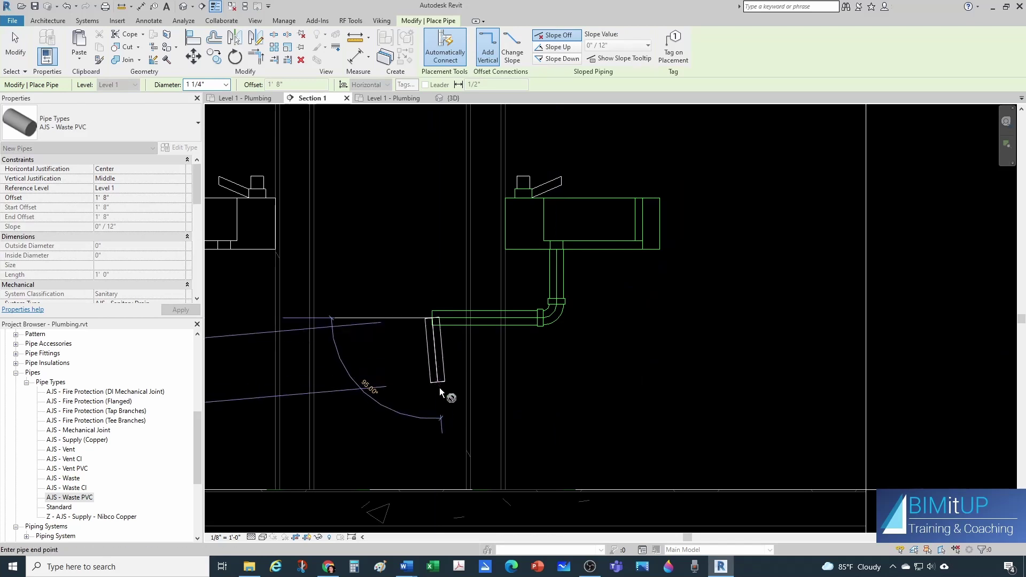
left_click(434, 405)
key("Escape")
key("Escape")
scroll(535, 327, "up", 5)
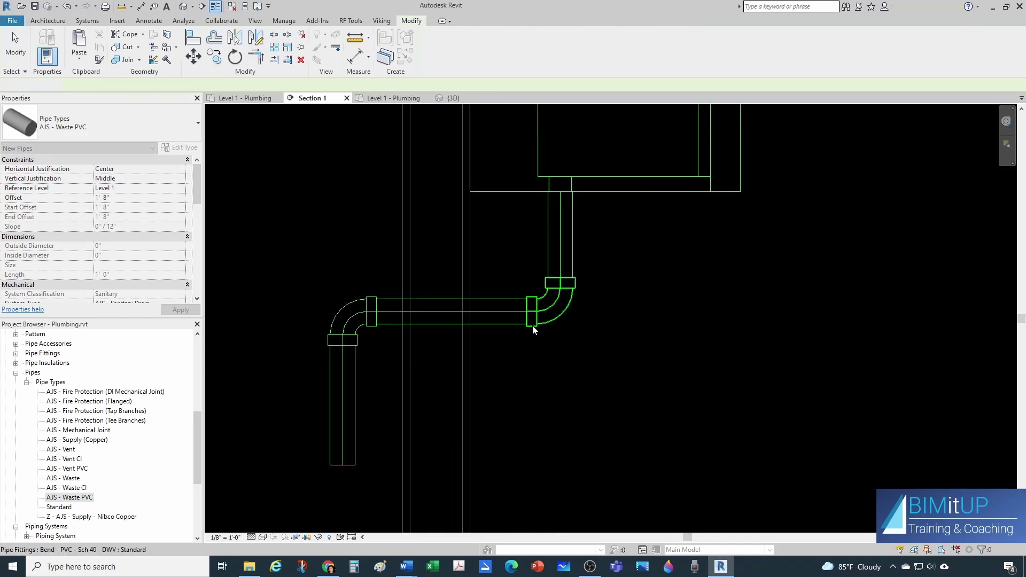
Replace the elbow under the lavatory with the AJS - Trap P - PVC - Sch 40 - DWV Standard type, constraining the choices to routing preferences.
scroll(576, 336, "down", 1)
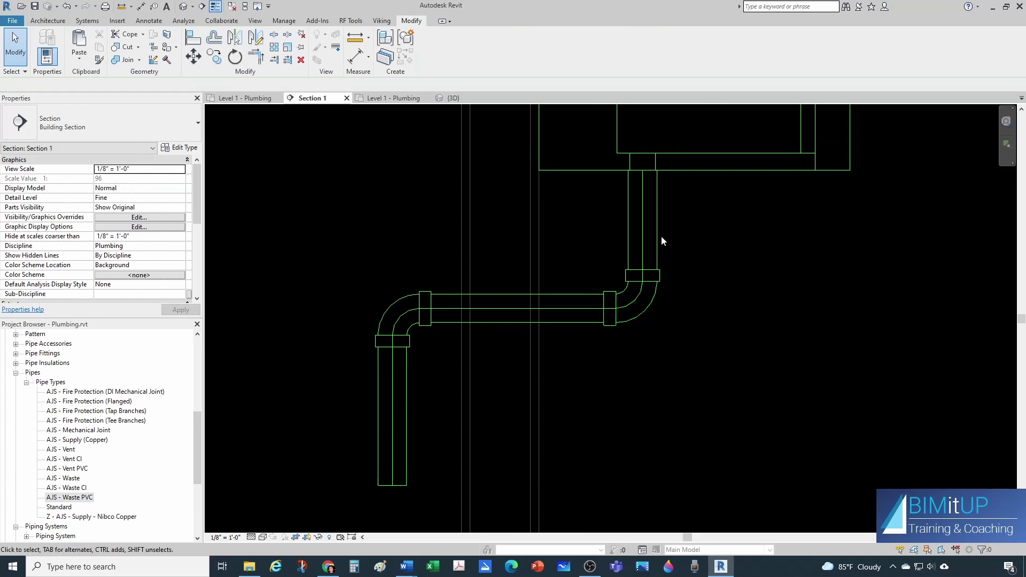
left_click(633, 294)
left_click(137, 132)
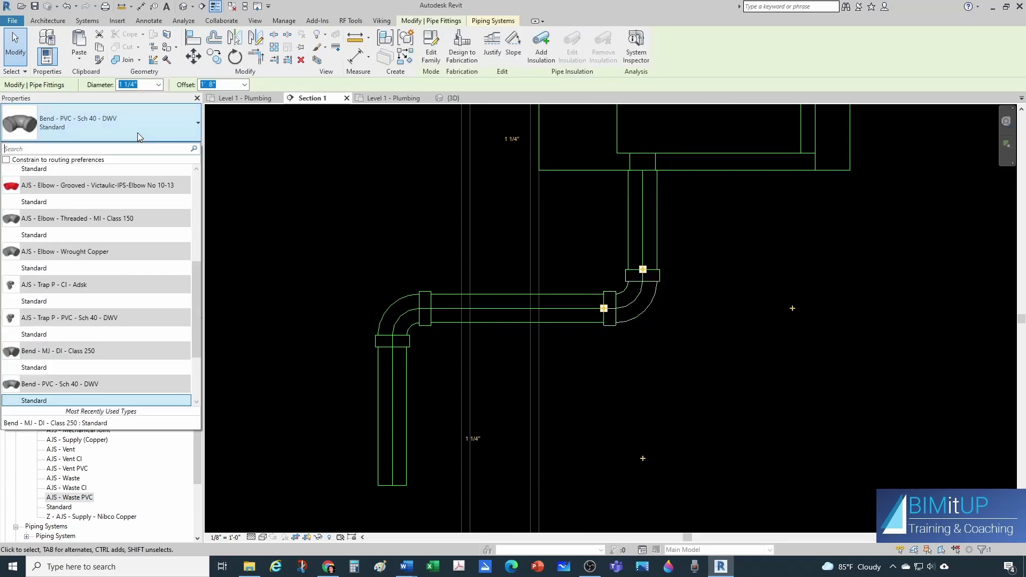
left_click(6, 160)
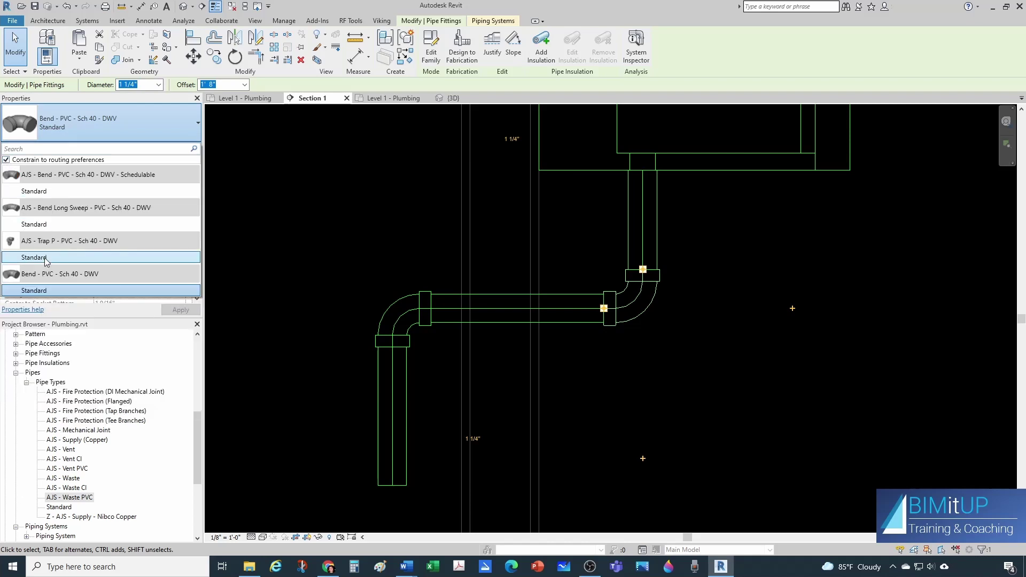
left_click(603, 266)
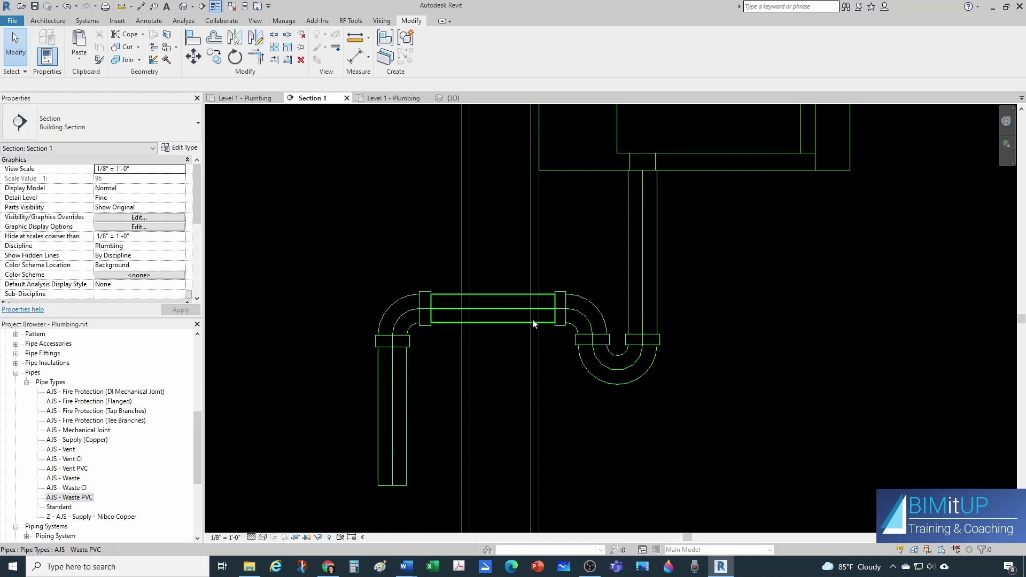
Delete the elbow inside the chase and extend the vertical waste pipe upward past the level of the horizontal pipe.
scroll(527, 219, "down", 1)
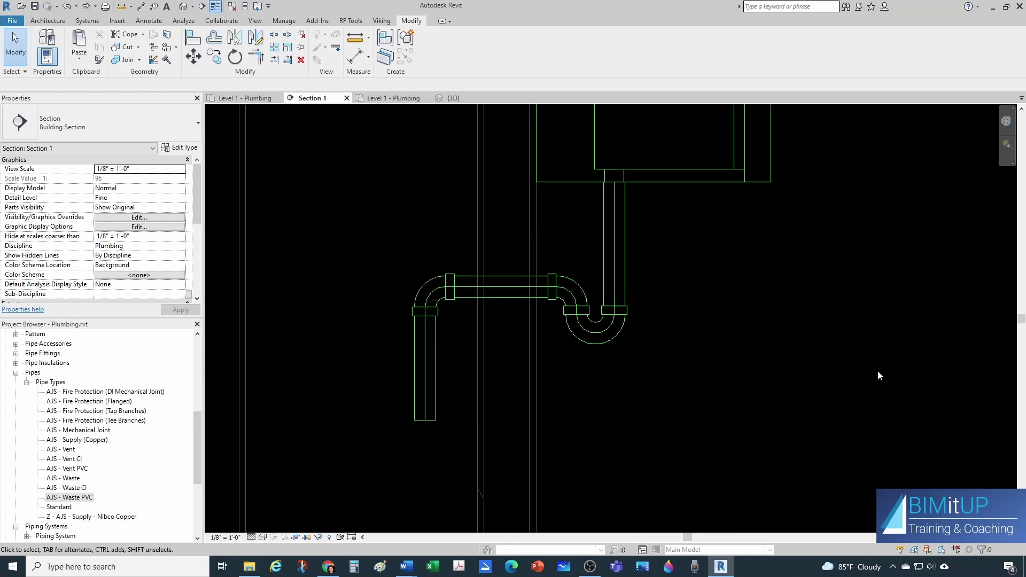
left_click_drag(377, 240, 494, 344)
key("Delete")
left_click(436, 353)
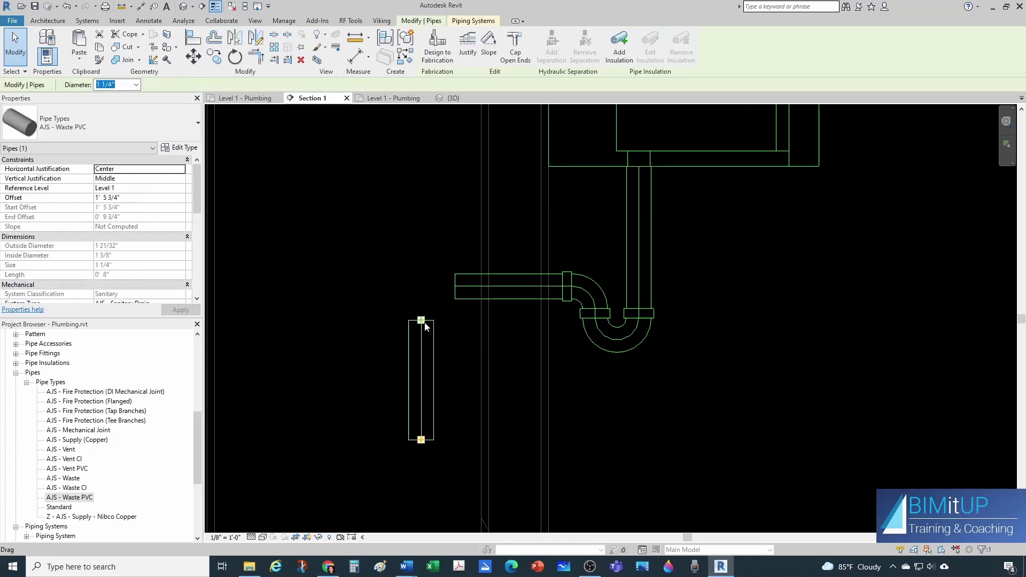
left_click_drag(421, 322, 420, 207)
left_click(443, 224)
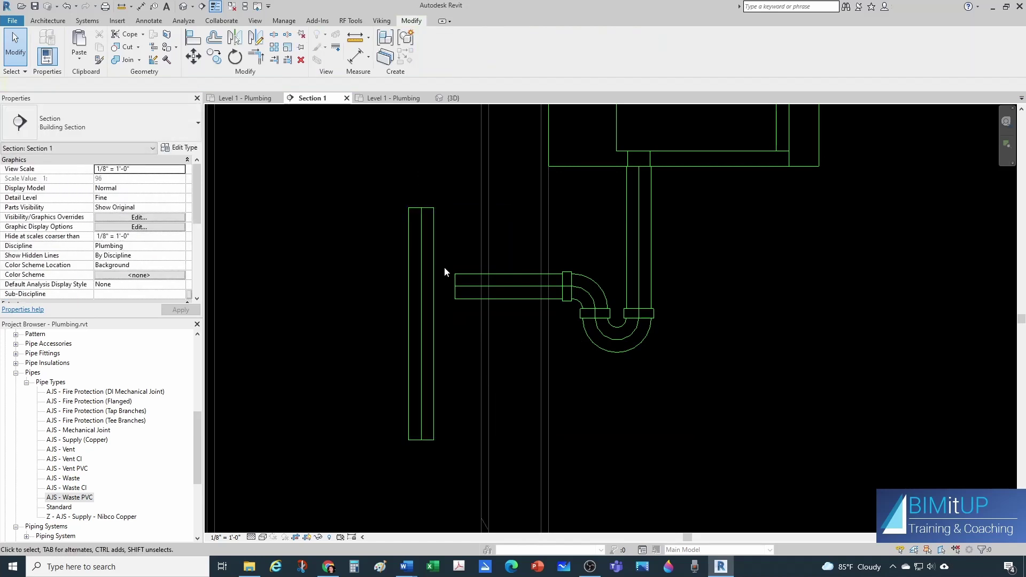
Set the diameter of the vertical waste pipe in the chase to 2".
left_click(435, 287)
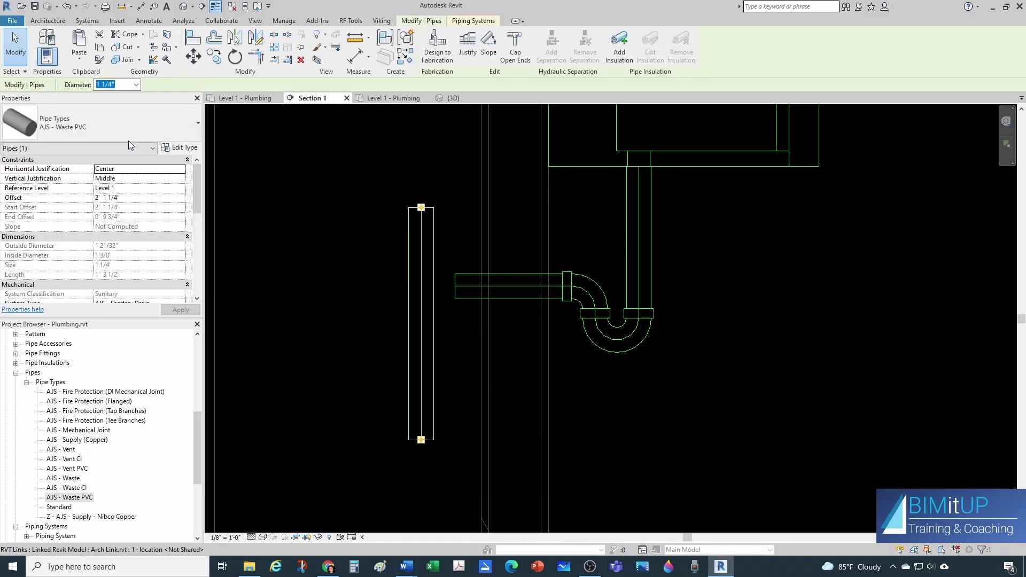
left_click(136, 85)
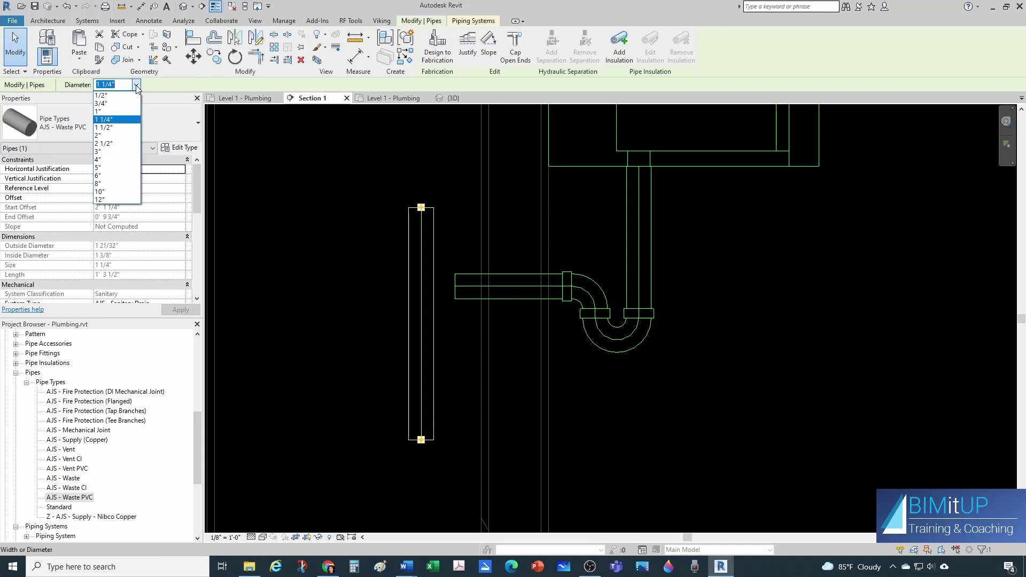
left_click(109, 152)
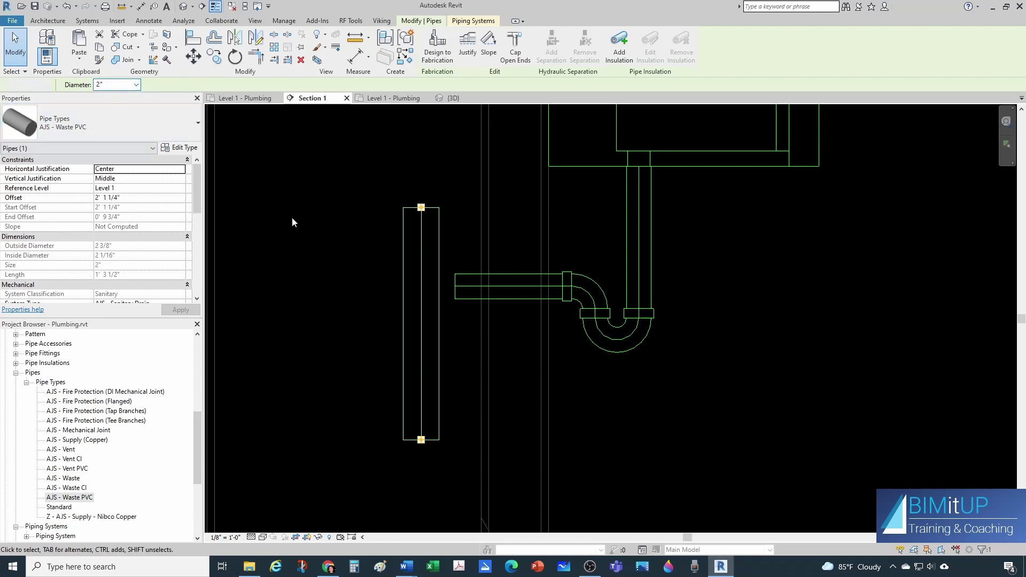
left_click(332, 239)
Extend the horizontal pipe from the P-trap to the vertical waste pipe so that they join with a sanitary tee.
scroll(332, 239, "down", 1)
key("t")
key("r")
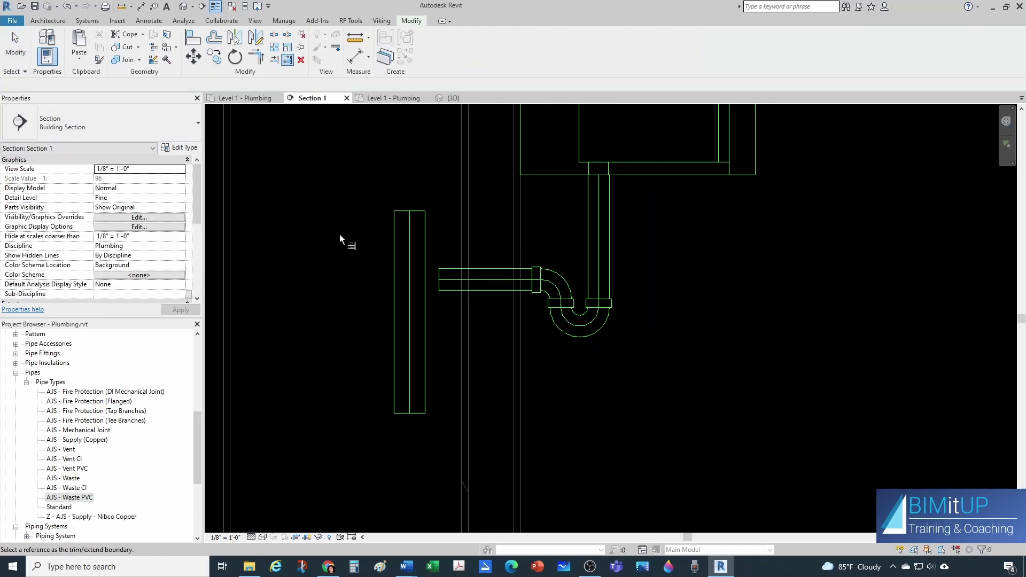
left_click(425, 308)
left_click(452, 288)
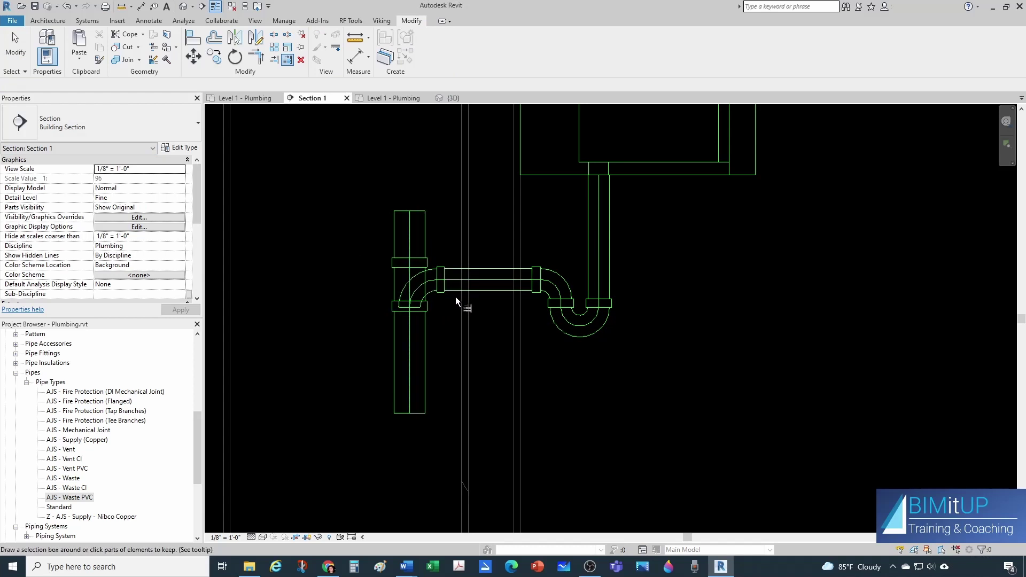
key("Escape")
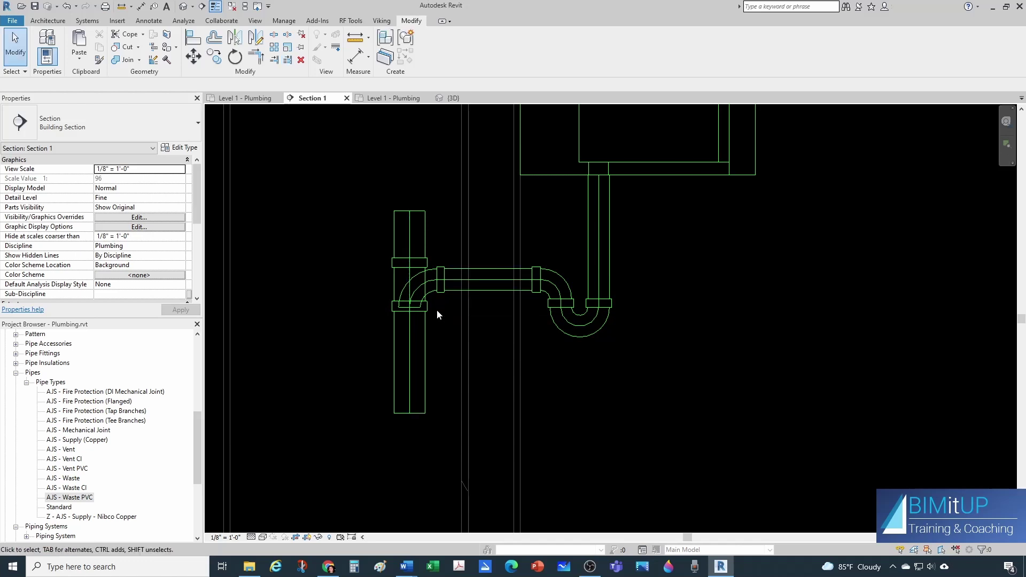
Examine the horizontal waste pipe and its connections to the P-trap and the sanitary tee in the chase.
scroll(594, 385, "up", 1)
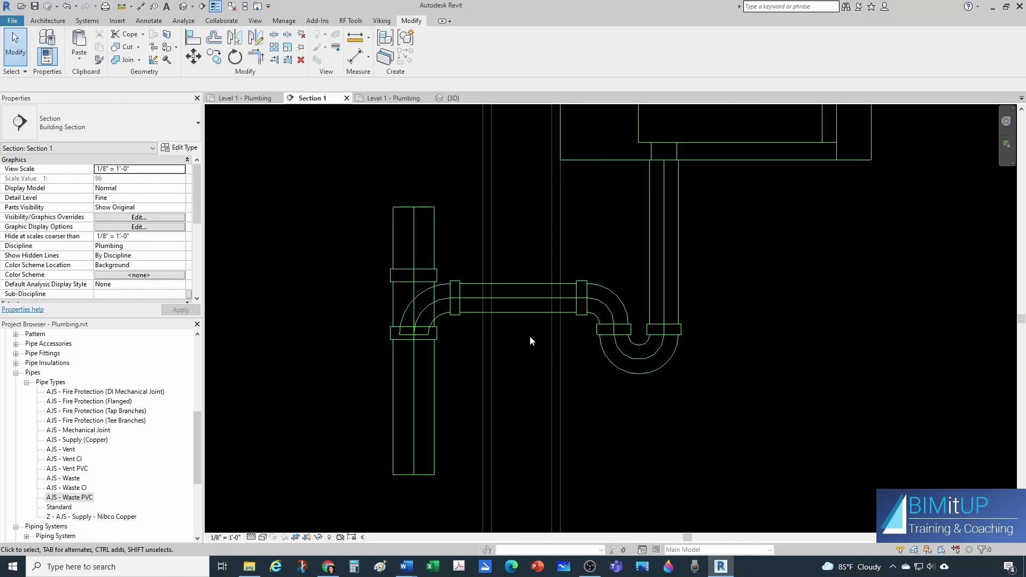
left_click(546, 316)
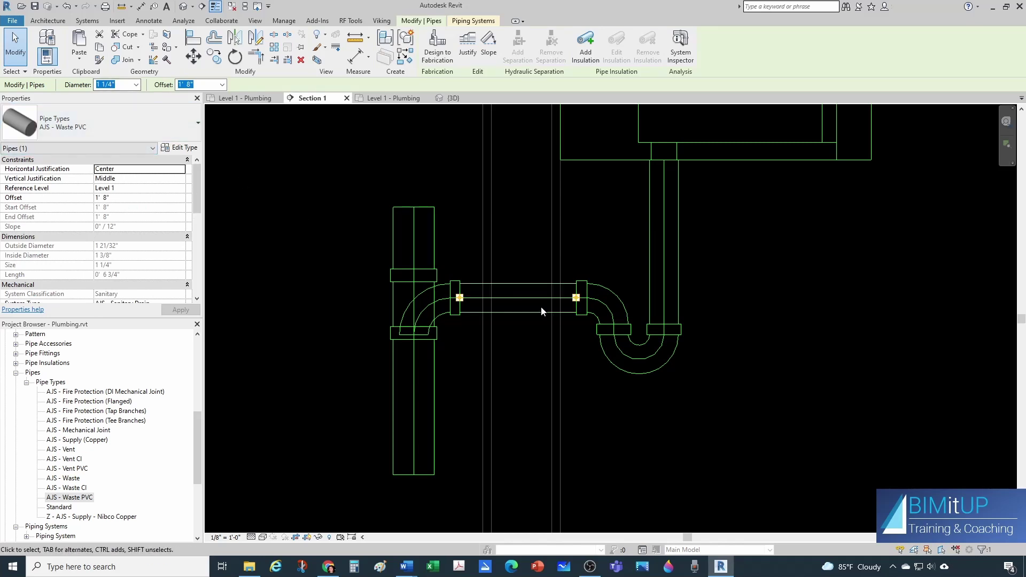
key("Escape")
scroll(549, 342, "down", 1)
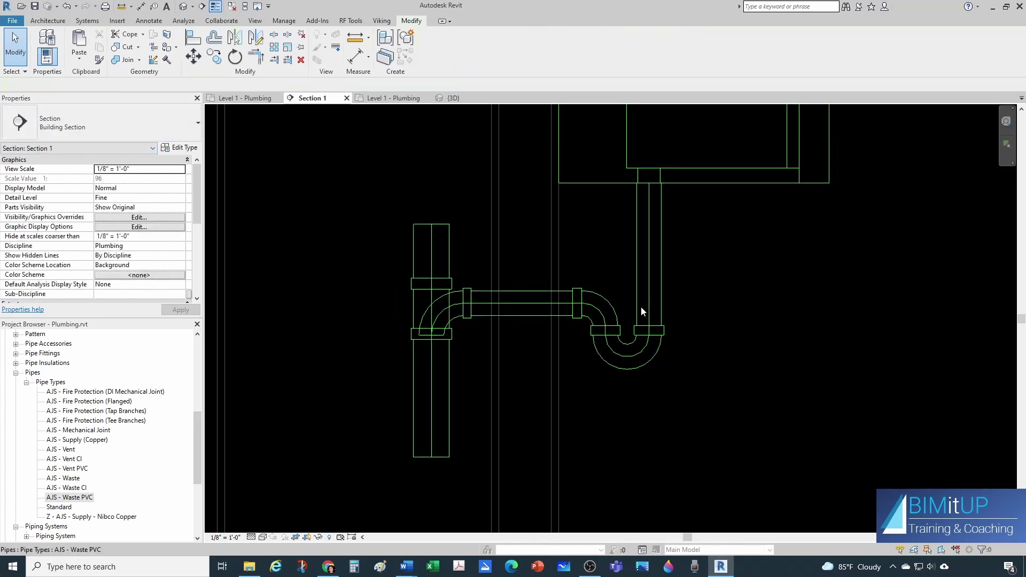
scroll(641, 304, "up", 1)
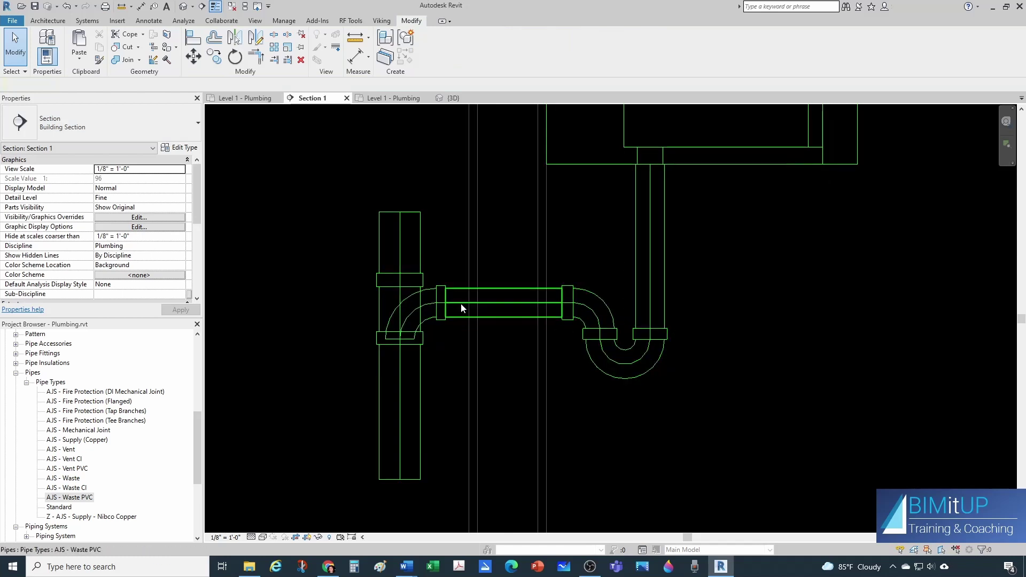
middle_click_drag(453, 350, 536, 328)
scroll(529, 323, "down", 1)
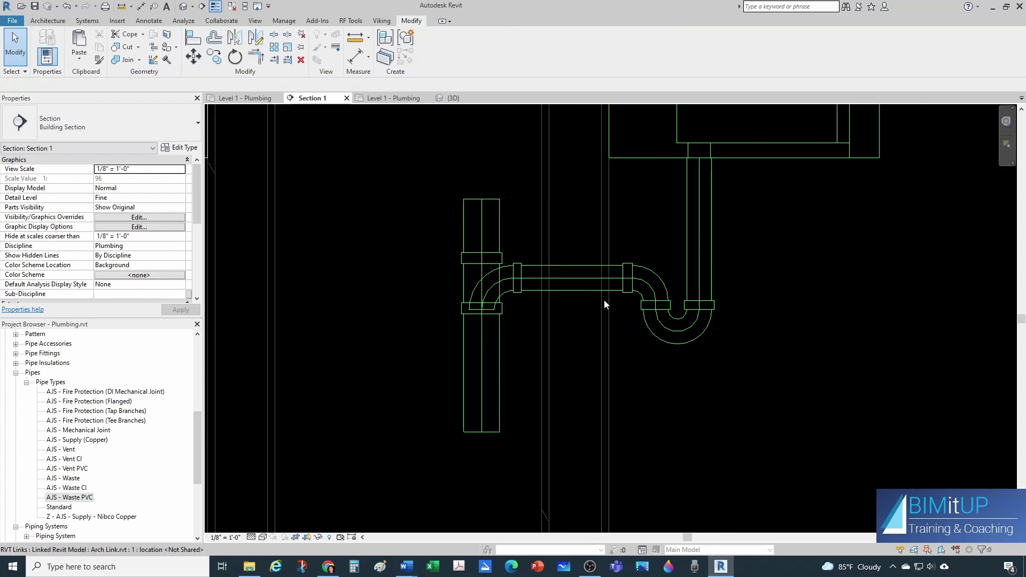
scroll(604, 300, "up", 1)
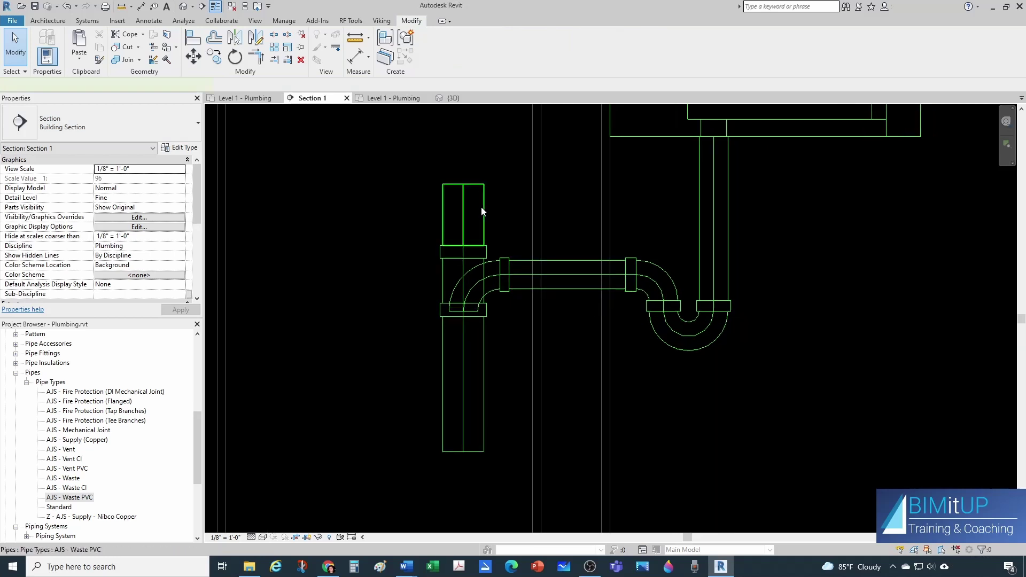
Try to delete the pipe above the sanitary tee and copy the lower vertical pipe upward.
left_click(481, 211)
key("Delete")
scroll(516, 273, "down", 1)
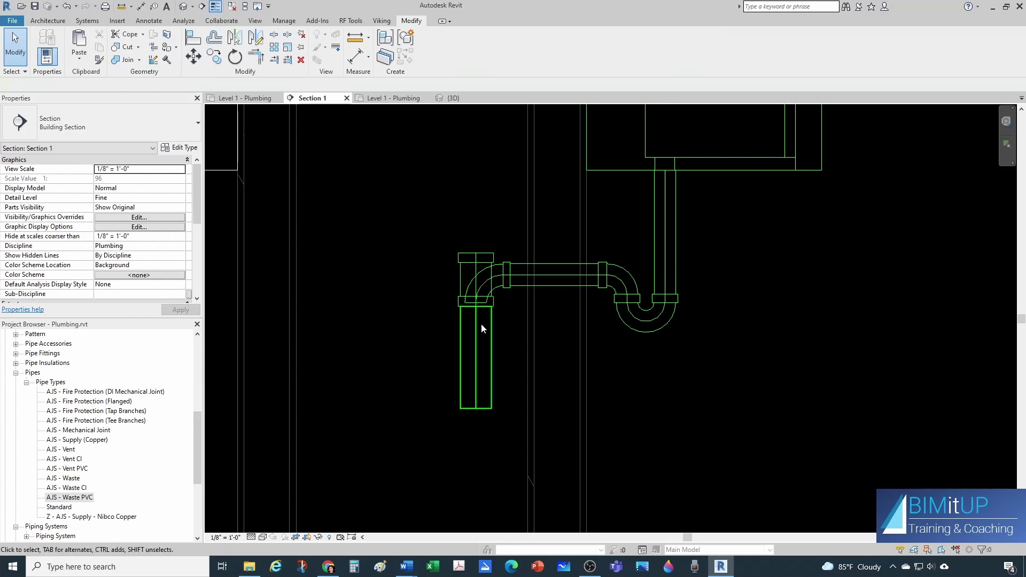
scroll(469, 230, "up", 1)
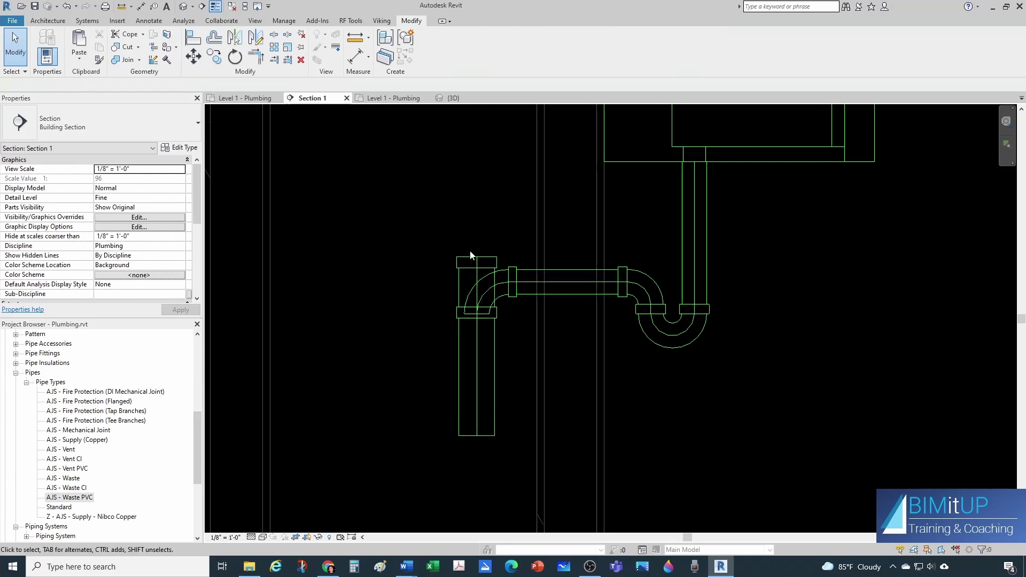
left_click(460, 345)
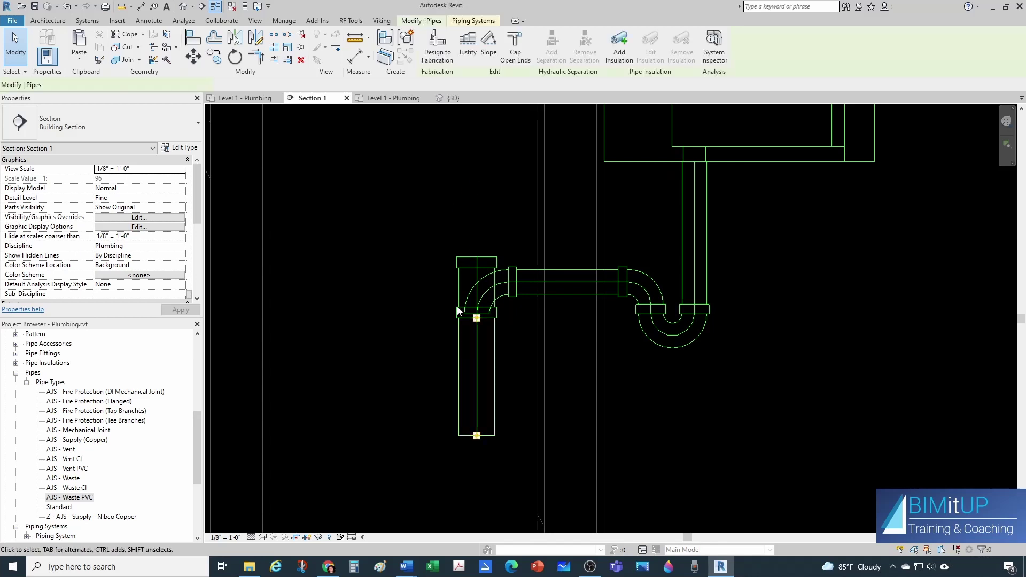
left_click(215, 56)
left_click(431, 394)
left_click(432, 278)
scroll(569, 338, "up", 1)
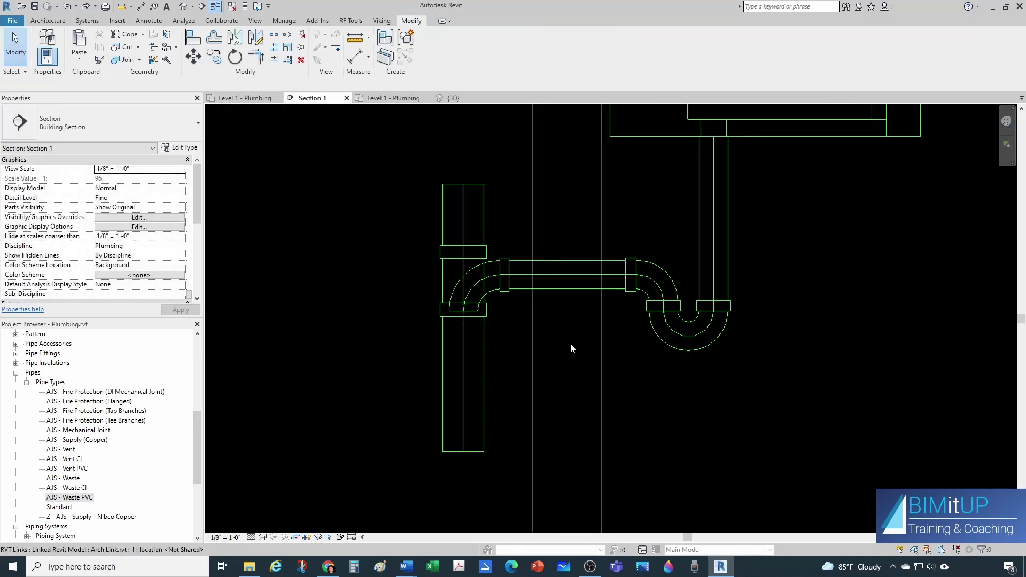
Replace the pipe above the sanitary tee with a copy of the lower vertical pipe placed about 1' 3" higher, clear of the tee.
left_click(482, 212)
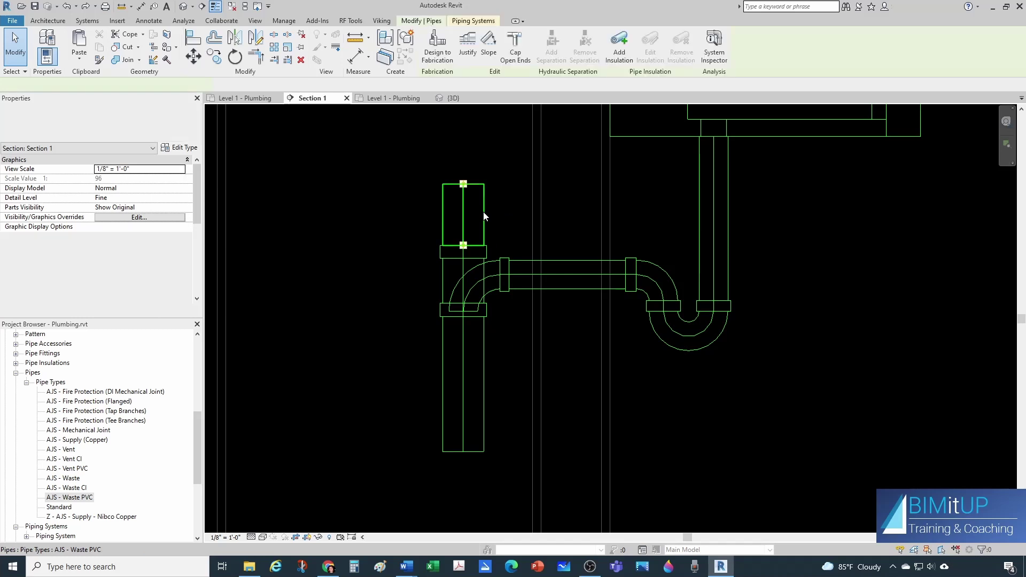
key("Delete")
left_click(483, 398)
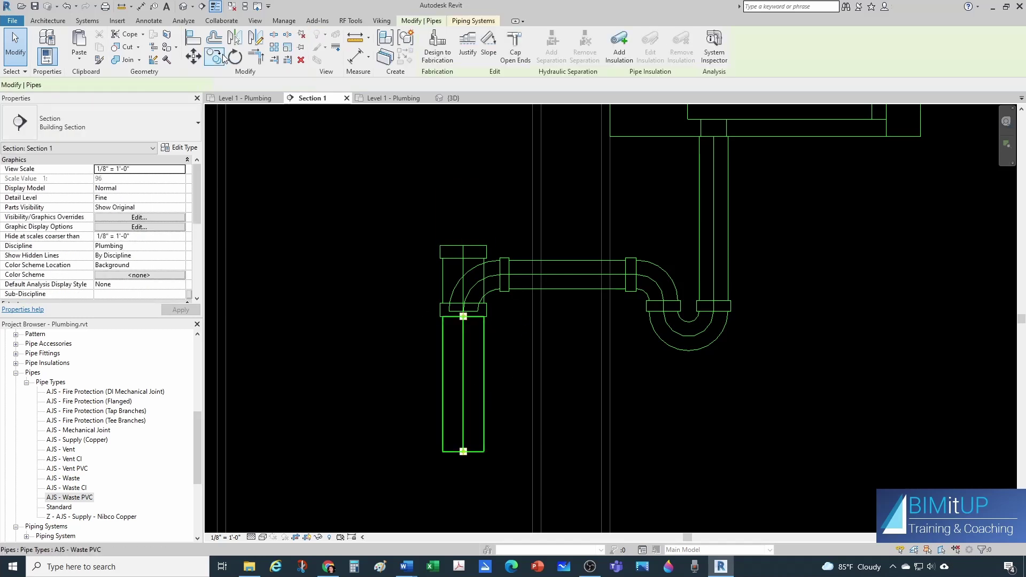
key("c")
key("o")
left_click(363, 374)
scroll(362, 375, "down", 2)
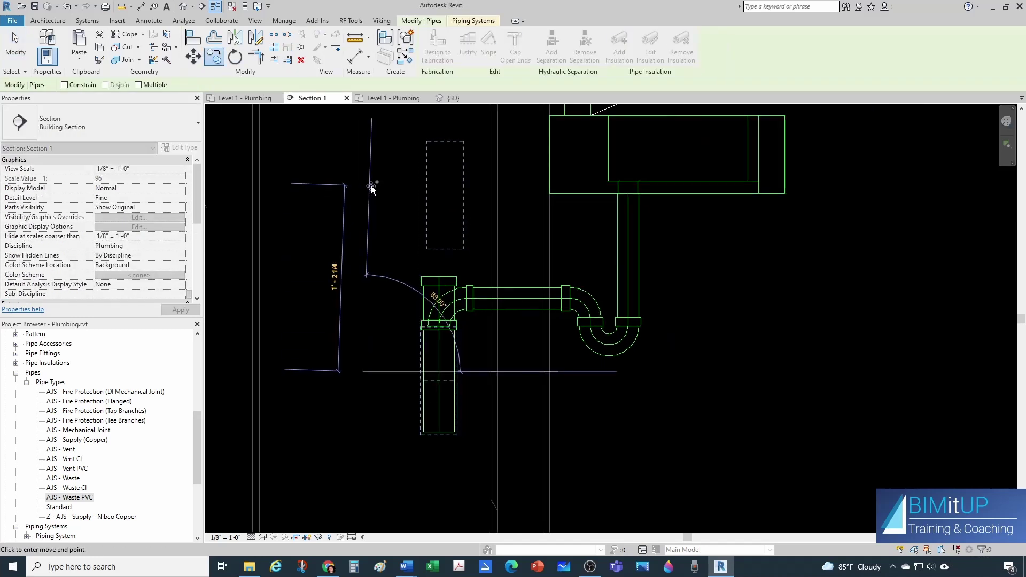
left_click(358, 175)
key("Escape")
scroll(477, 226, "up", 3)
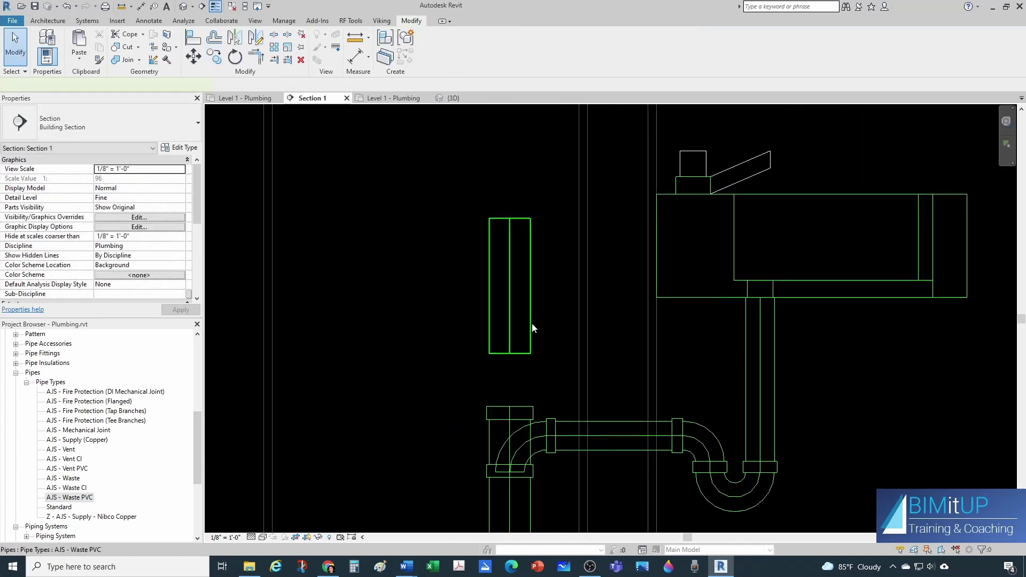
Change the copied upper pipe to the AJS - Vent PVC type and its system type to AJS - Sanitary Vent.
left_click(531, 322)
left_click(99, 124)
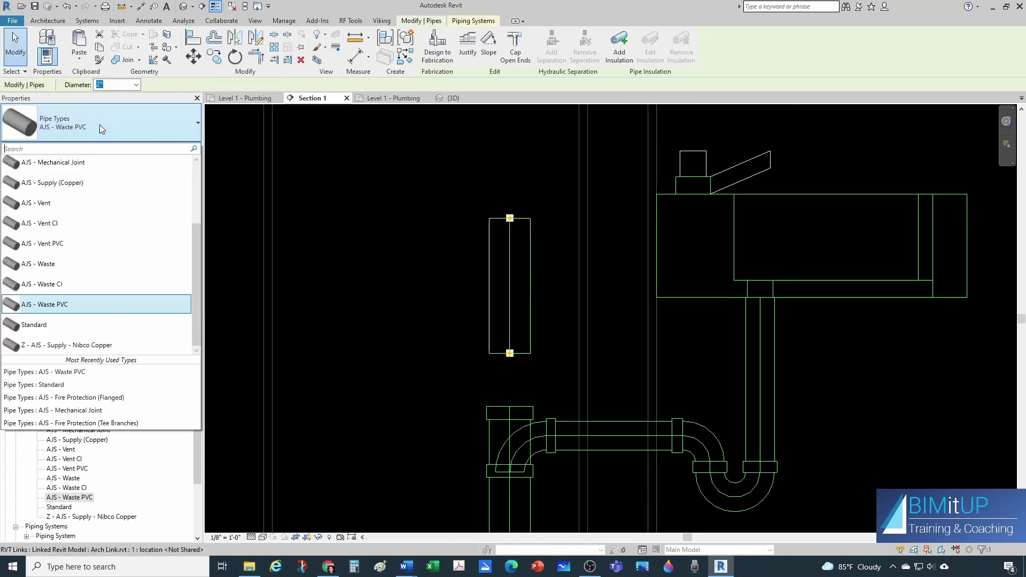
left_click(55, 247)
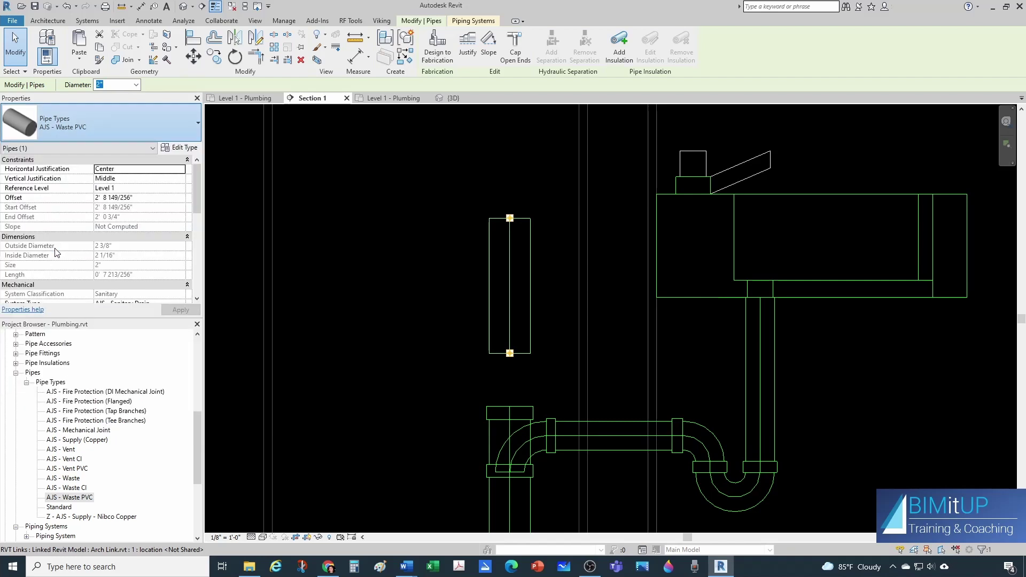
scroll(151, 235, "down", 3)
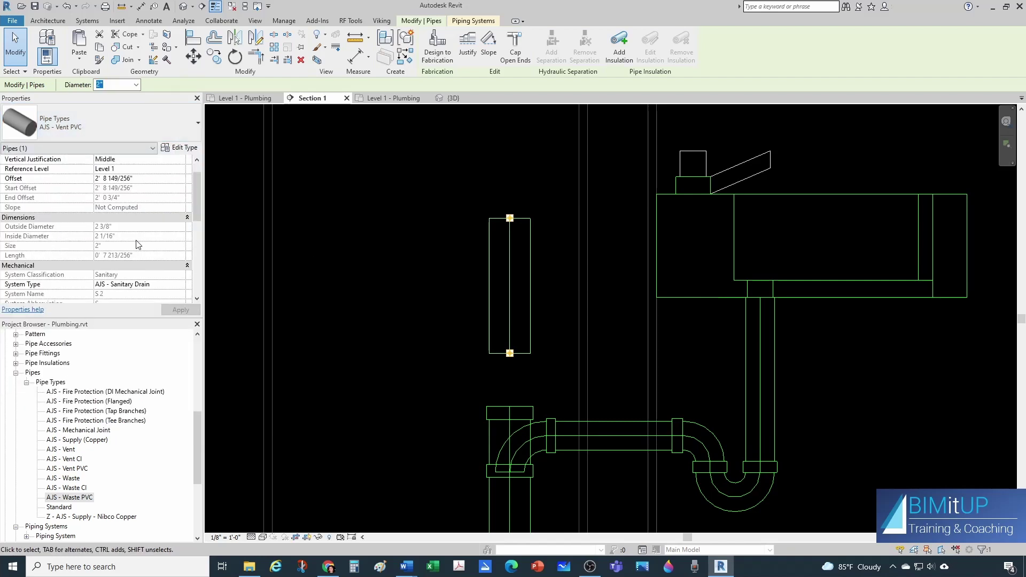
left_click(184, 230)
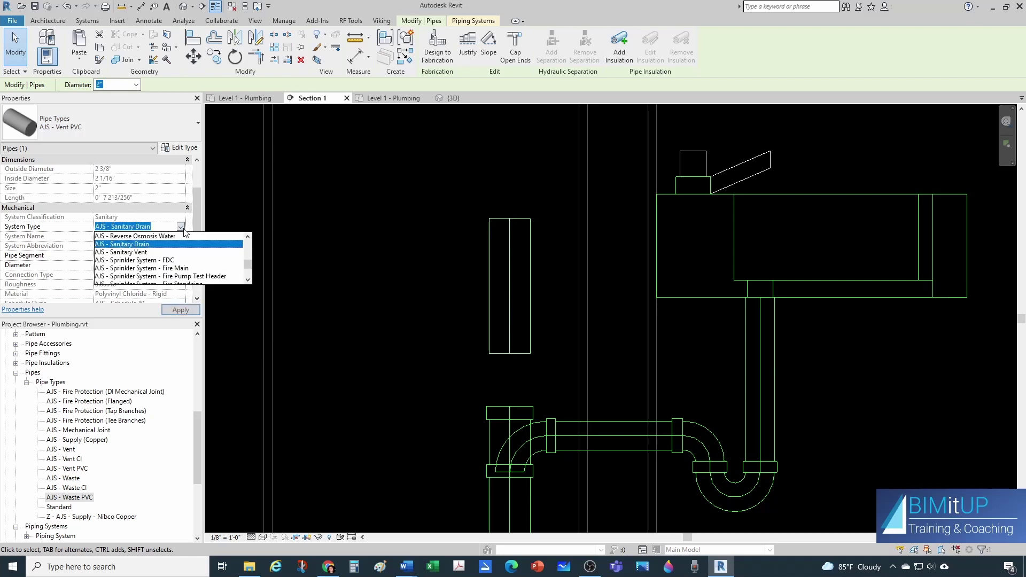
left_click(148, 252)
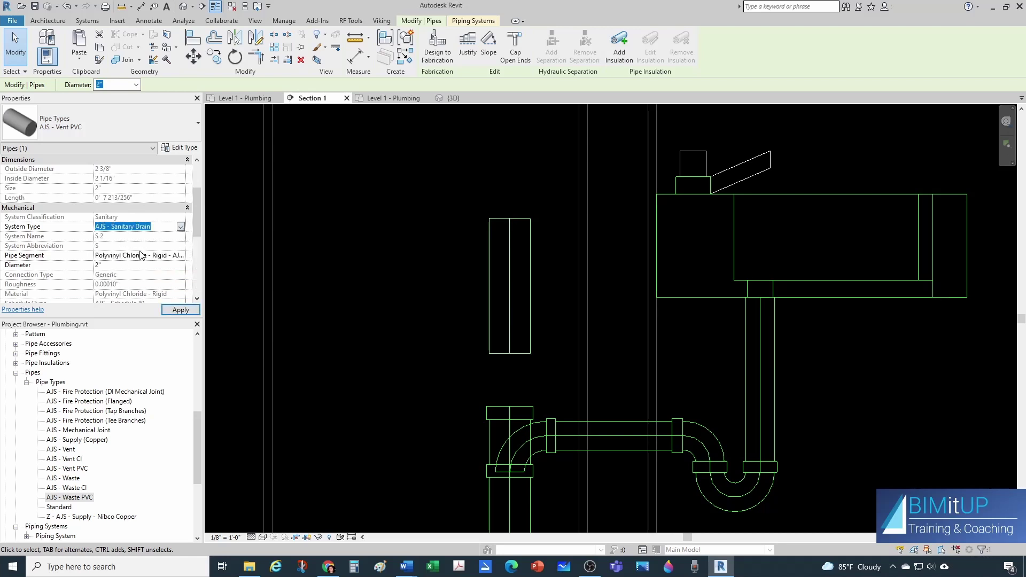
left_click(435, 296)
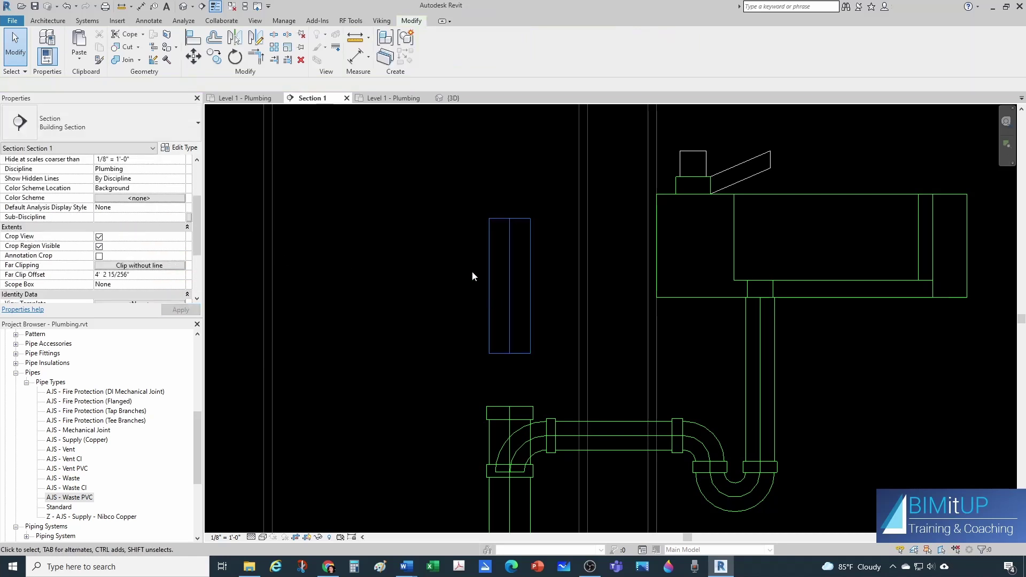
Stretch the vent pipe's lower end down to connect with the top of the sanitary tee.
left_click(528, 279)
scroll(490, 369, "up", 1)
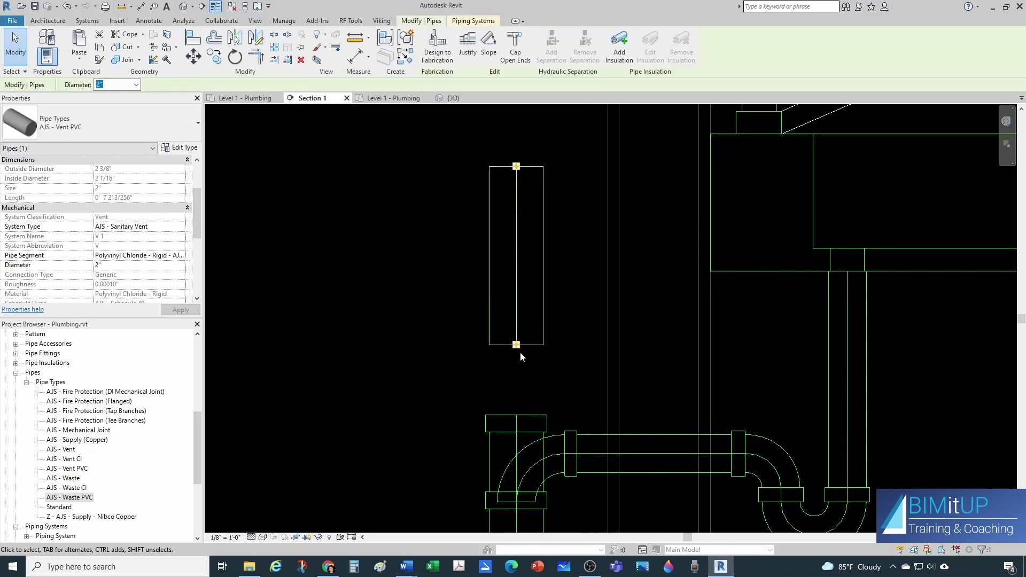
left_click_drag(516, 345, 519, 415)
left_click(448, 330)
scroll(447, 330, "down", 2)
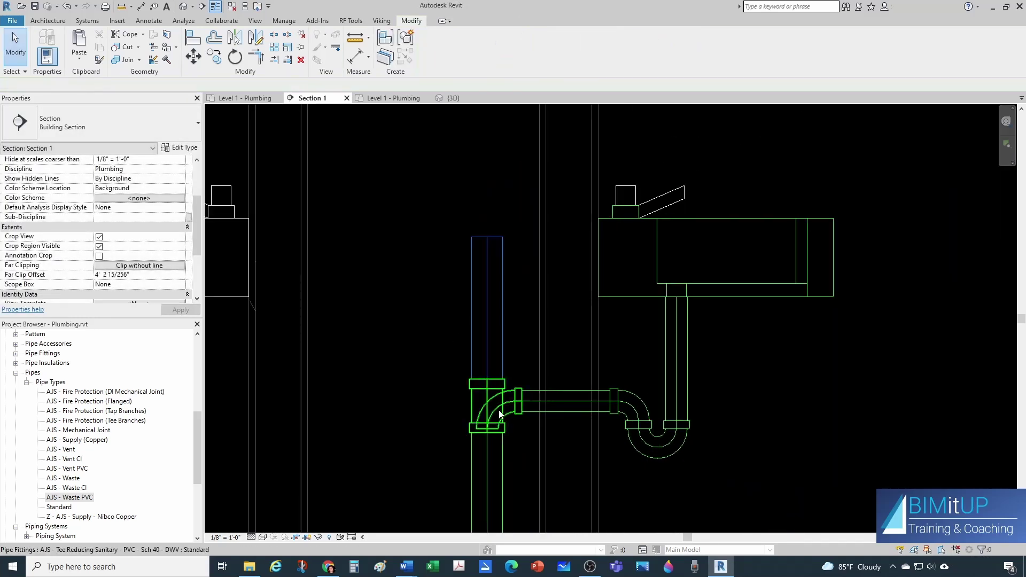
Copy the sanitary tee about 1' 1" straight down, below the open end of the vertical waste pipe.
middle_click_drag(565, 454, 567, 338)
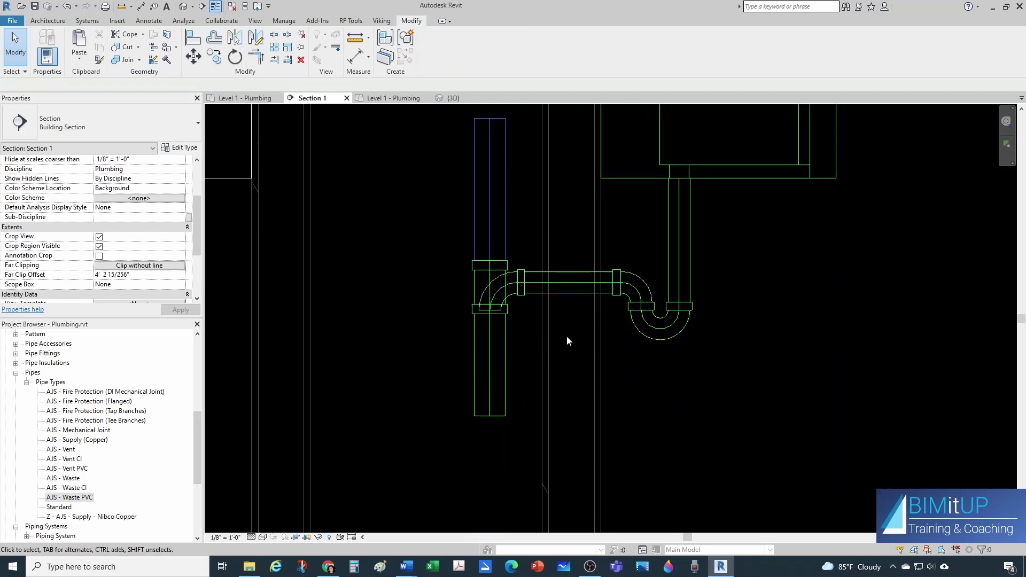
scroll(569, 336, "down", 1)
scroll(523, 350, "up", 2)
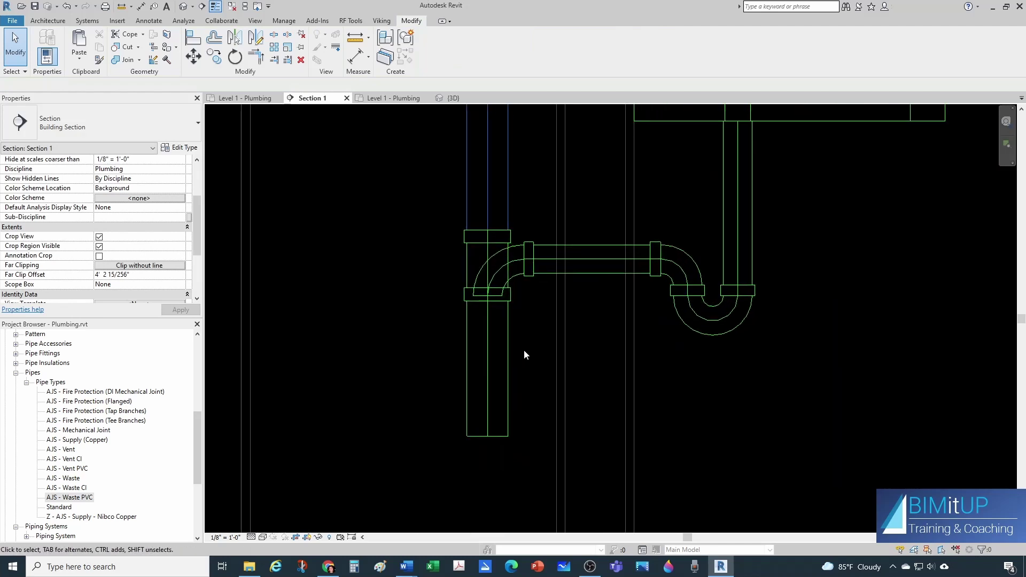
left_click(506, 367)
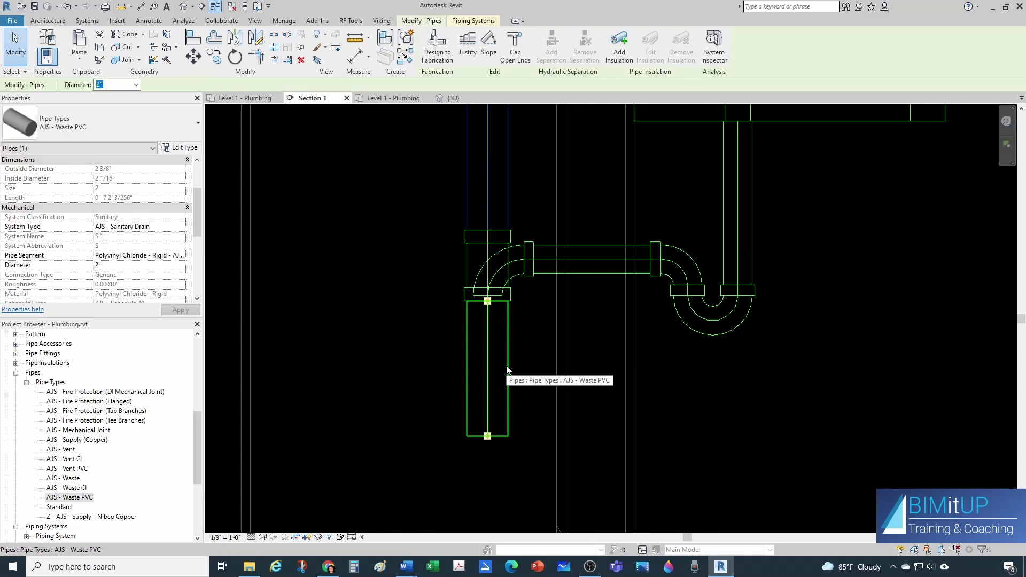
key("Escape")
left_click(489, 265)
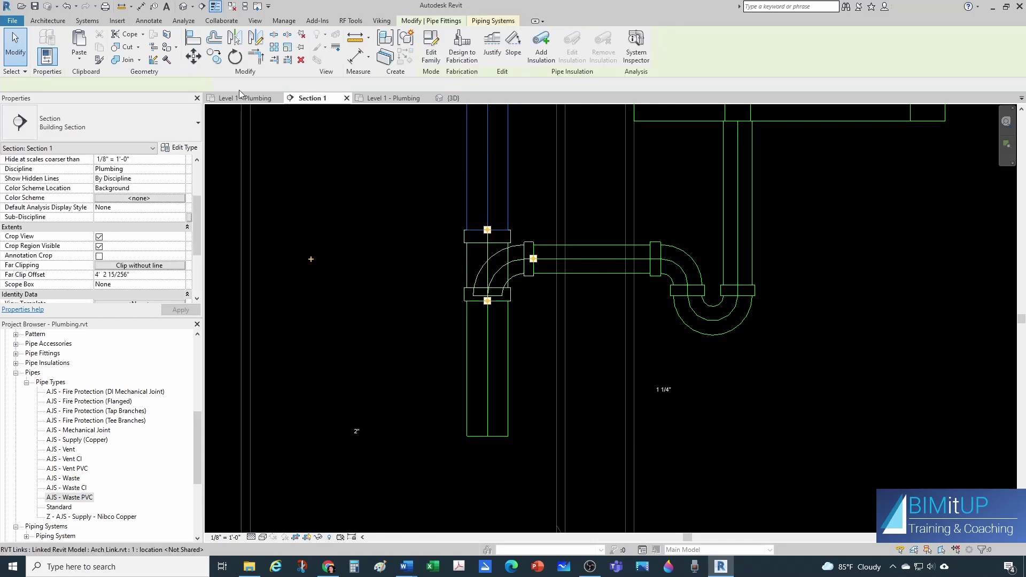
left_click(214, 57)
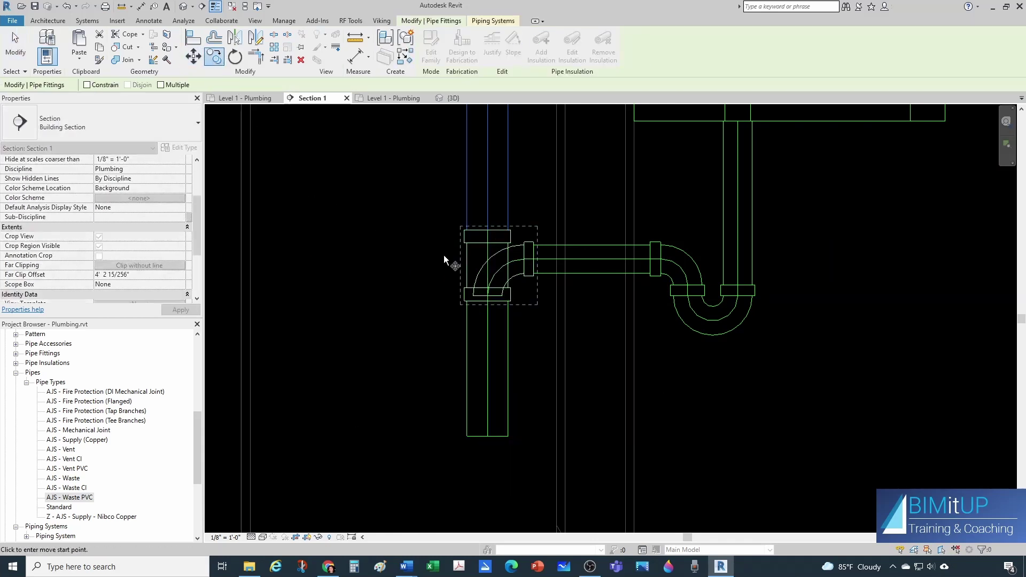
scroll(447, 260, "down", 2)
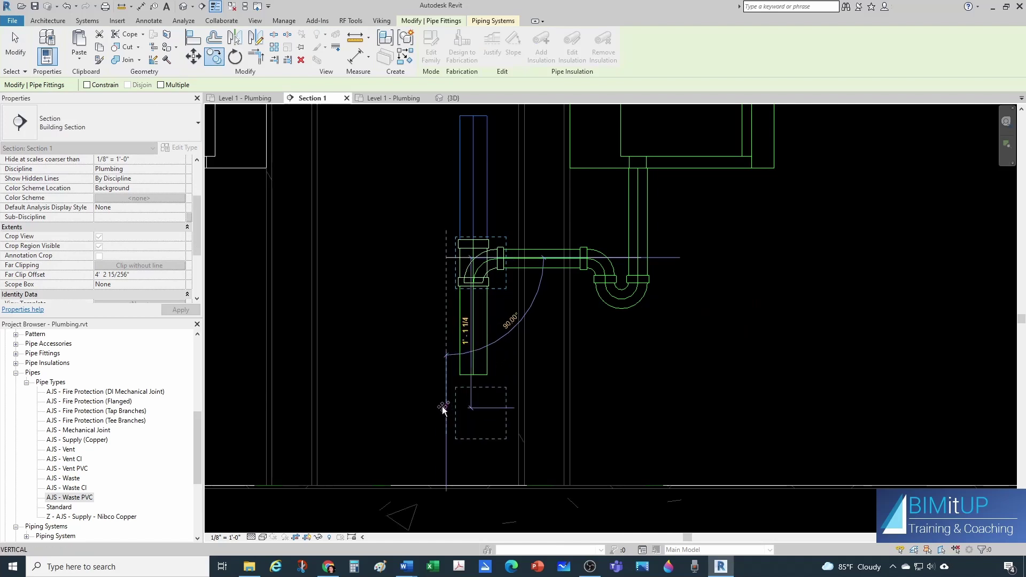
left_click(443, 410)
key("Escape")
scroll(500, 271, "up", 2)
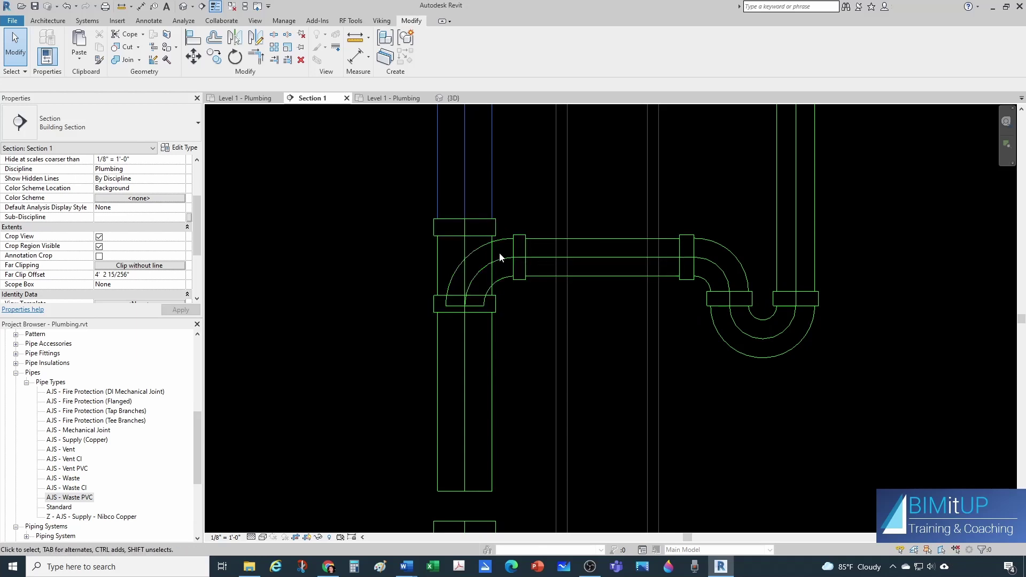
Stretch the vertical waste pipe's open lower end down to connect with the top of the copied sanitary tee.
middle_click_drag(407, 519, 450, 353)
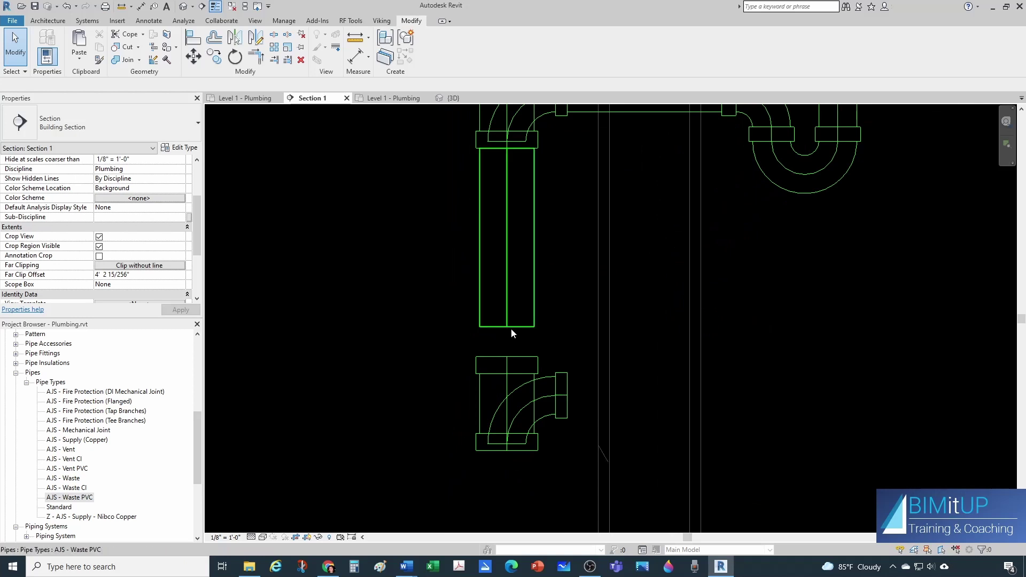
left_click(533, 329)
scroll(514, 332, "up", 2)
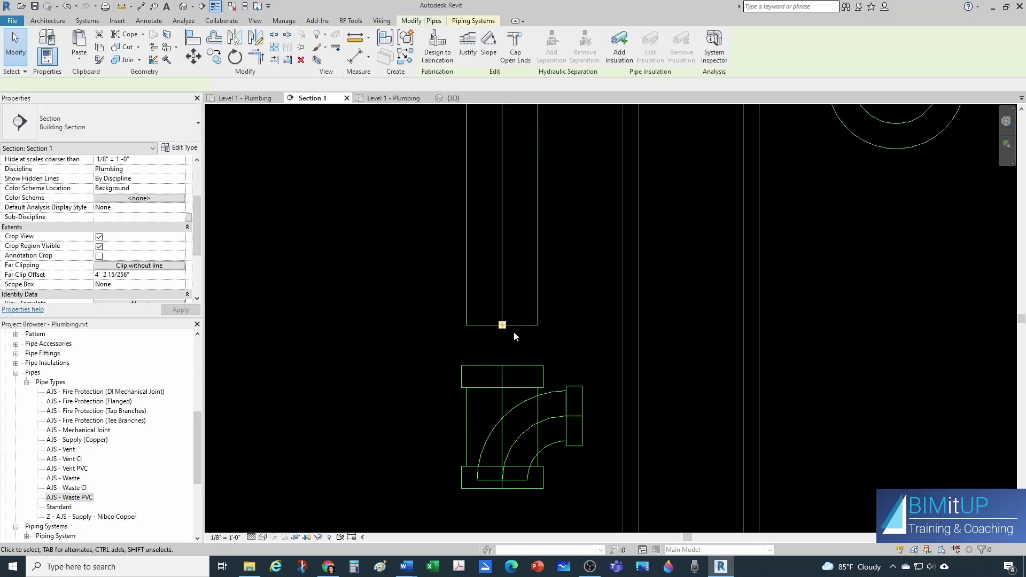
left_click_drag(503, 325, 502, 365)
key("Escape")
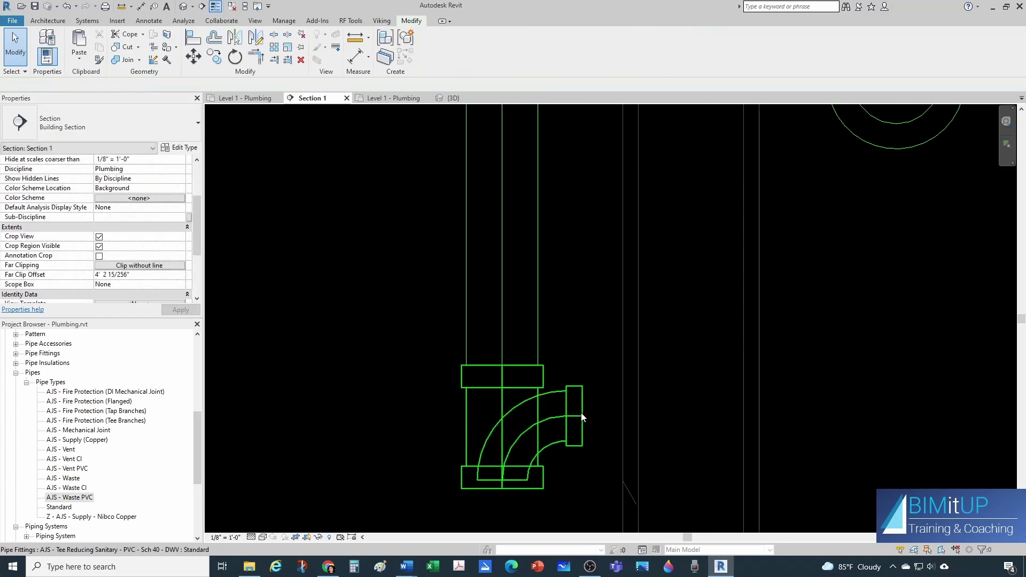
Draw a horizontal 1 1/4" waste pipe about 5 3/4" long from the lower tee's branch through the chase wall.
left_click(582, 416)
right_click(582, 417)
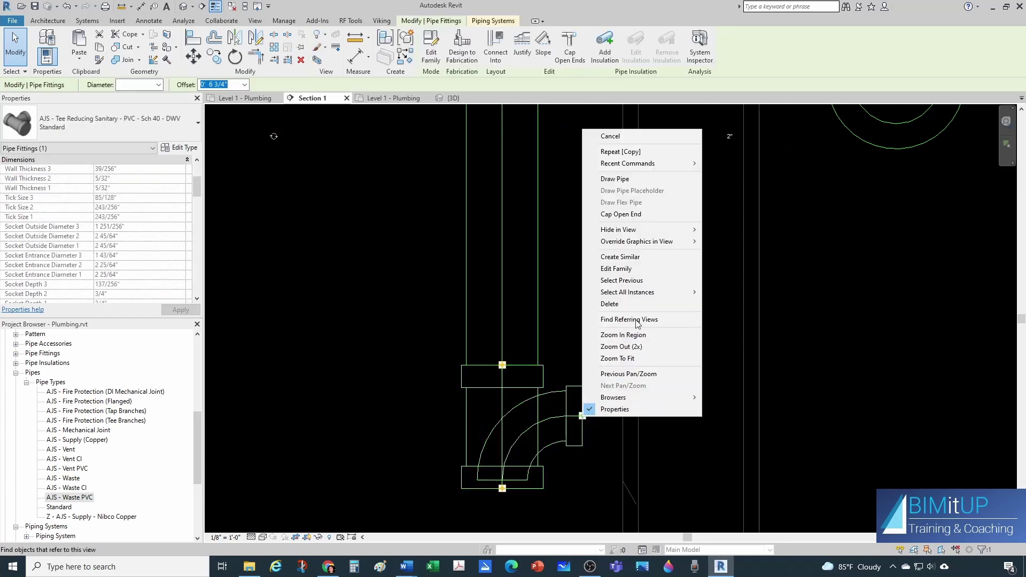
left_click(630, 184)
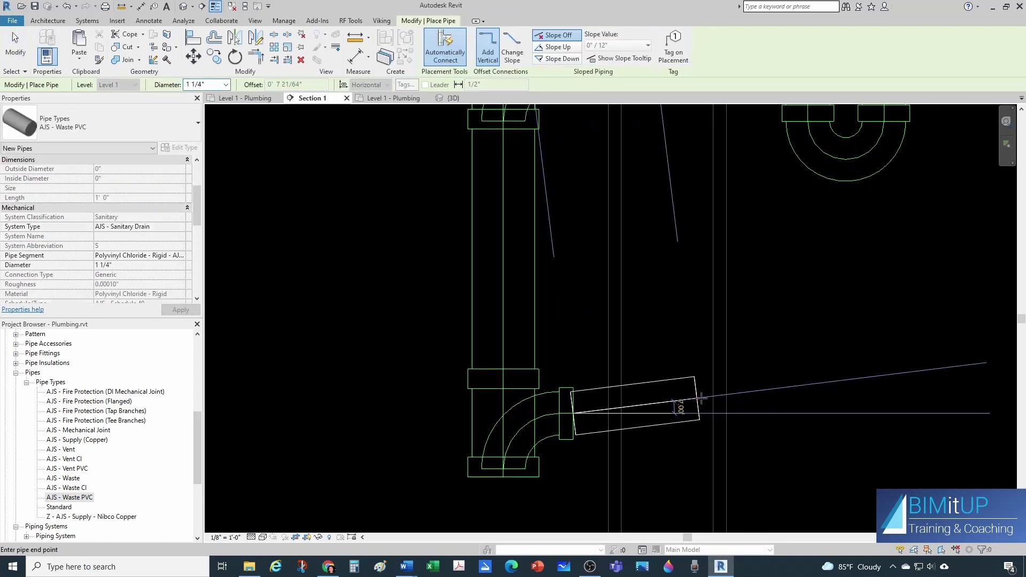
left_click(724, 416)
key("Escape")
key("Escape")
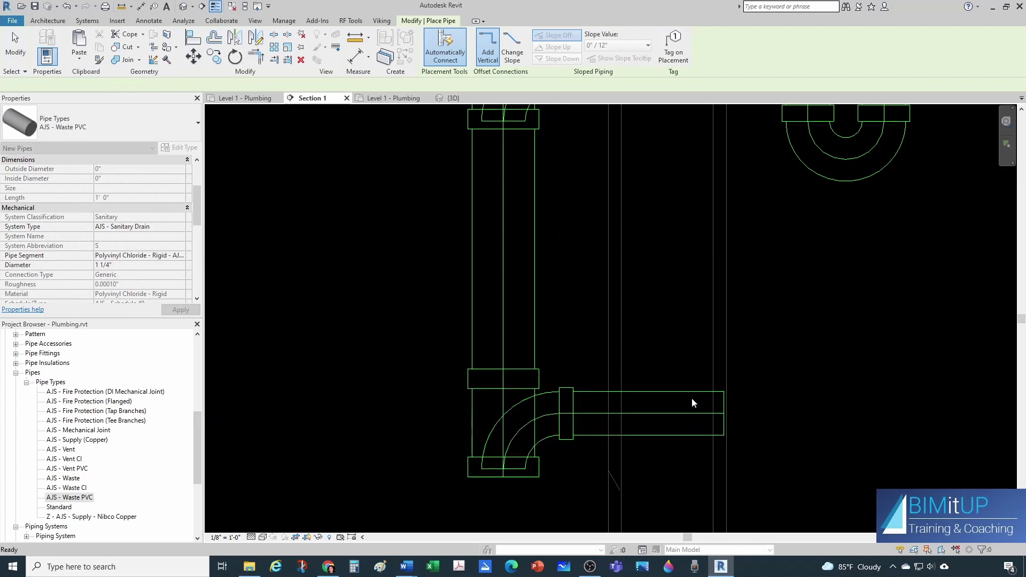
Cap the open end of the short 1 1/4" branch pipe with Cap Open Ends.
left_click(685, 393)
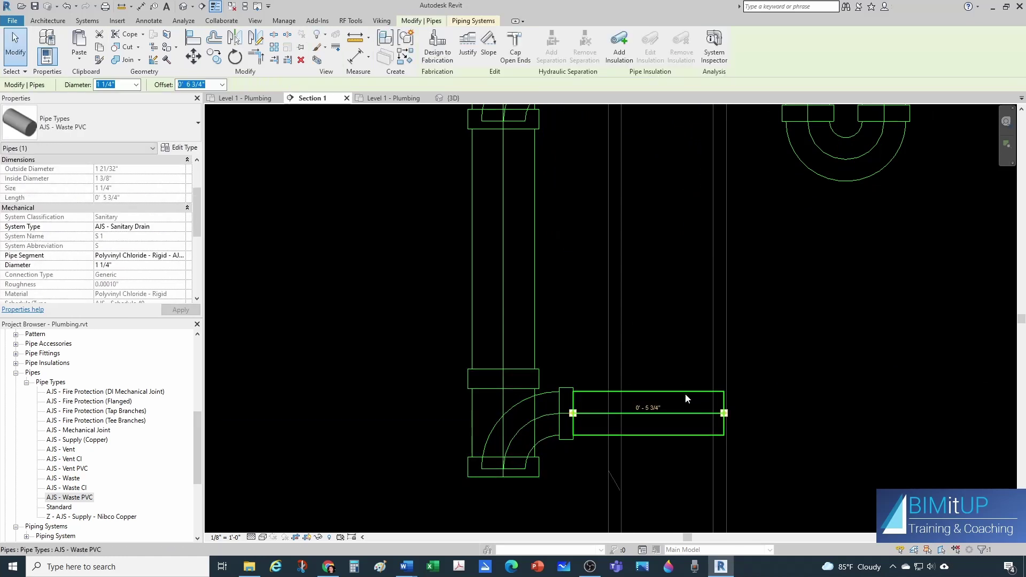
left_click(515, 49)
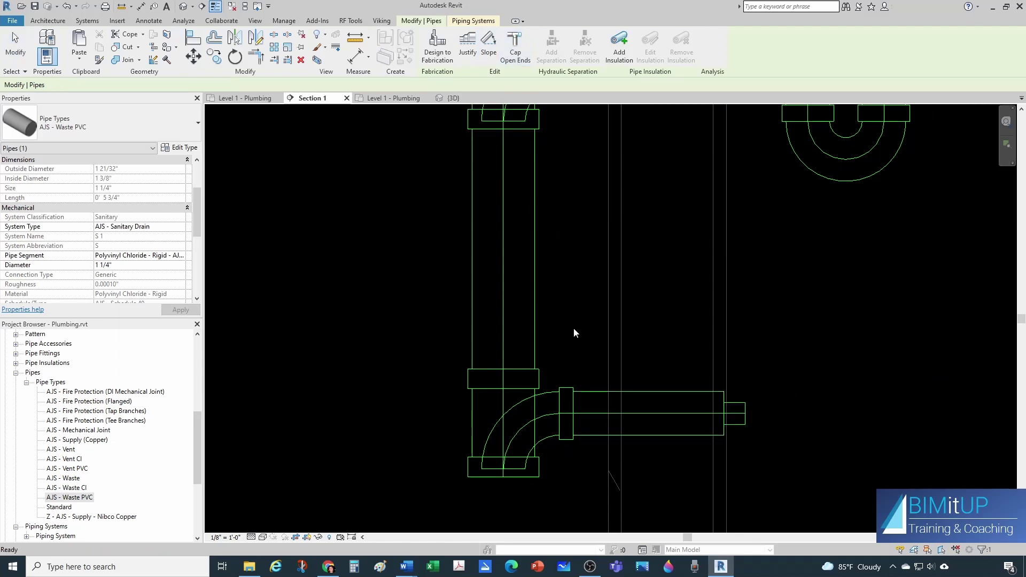
scroll(538, 345, "down", 4)
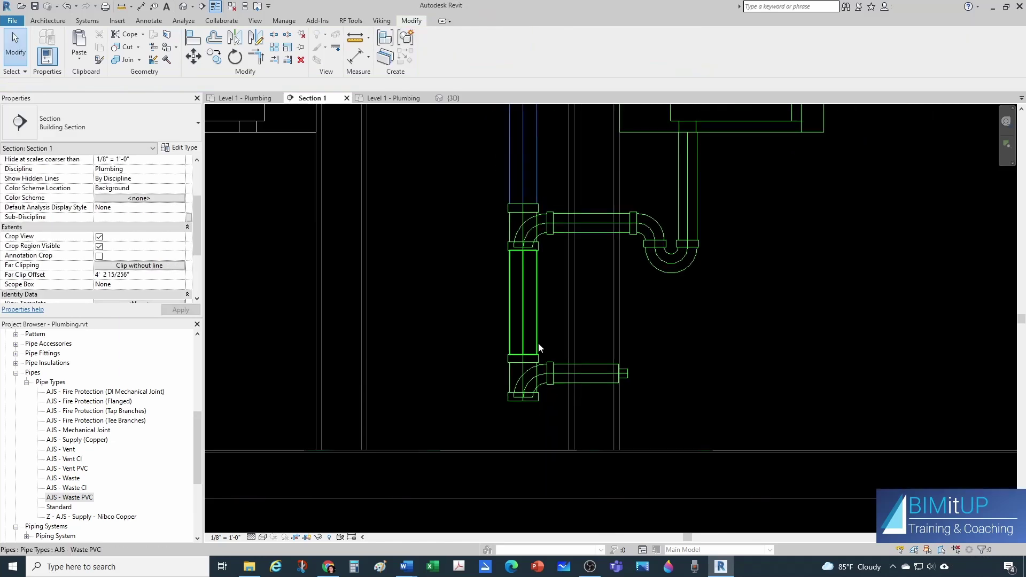
Draw a 2" waste pipe straight down from the lower sanitary tee, ending below the floor slab.
left_click(523, 404)
right_click(522, 406)
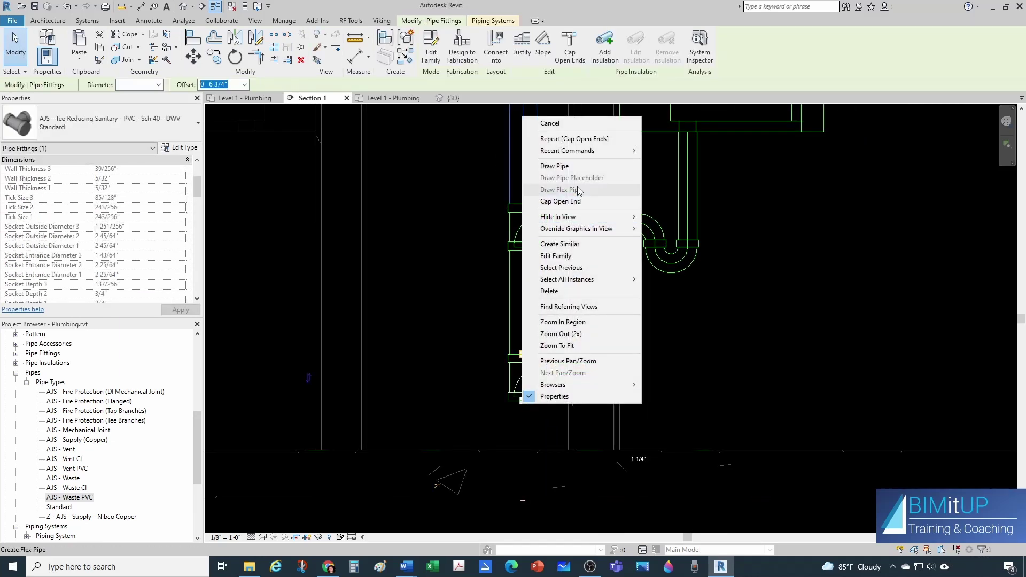
left_click(573, 167)
scroll(549, 358, "down", 2)
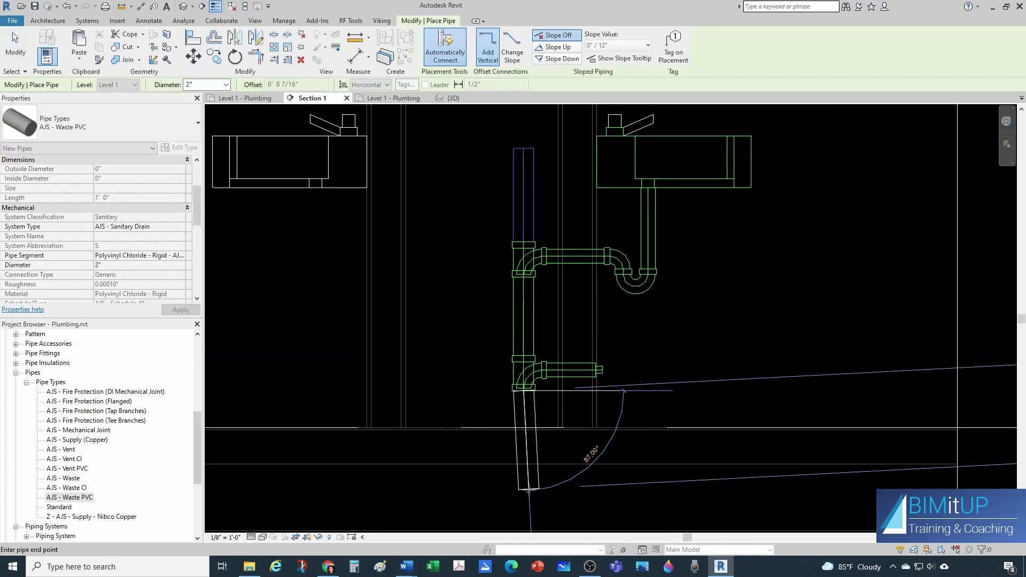
left_click(524, 494)
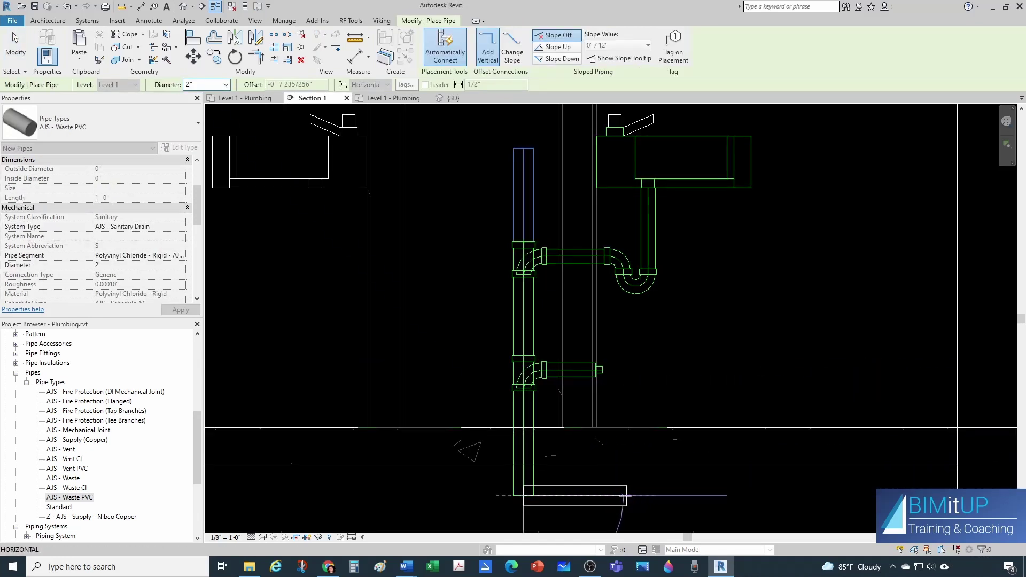
Continue the 2" waste pipe horizontally about 1' 5" towards the lavatory side, sloping down at 1/4" / 12".
left_click(554, 62)
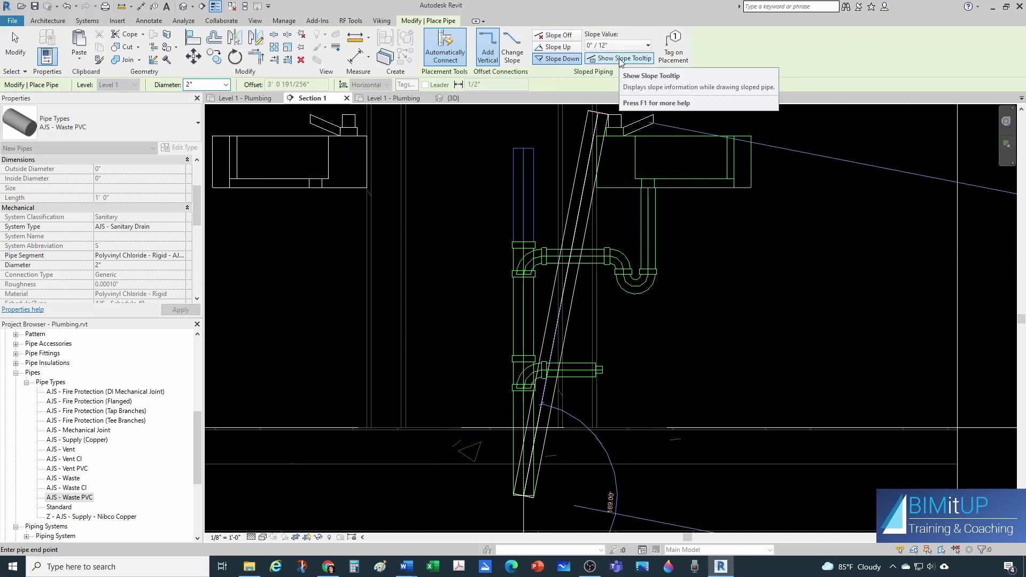
left_click(648, 44)
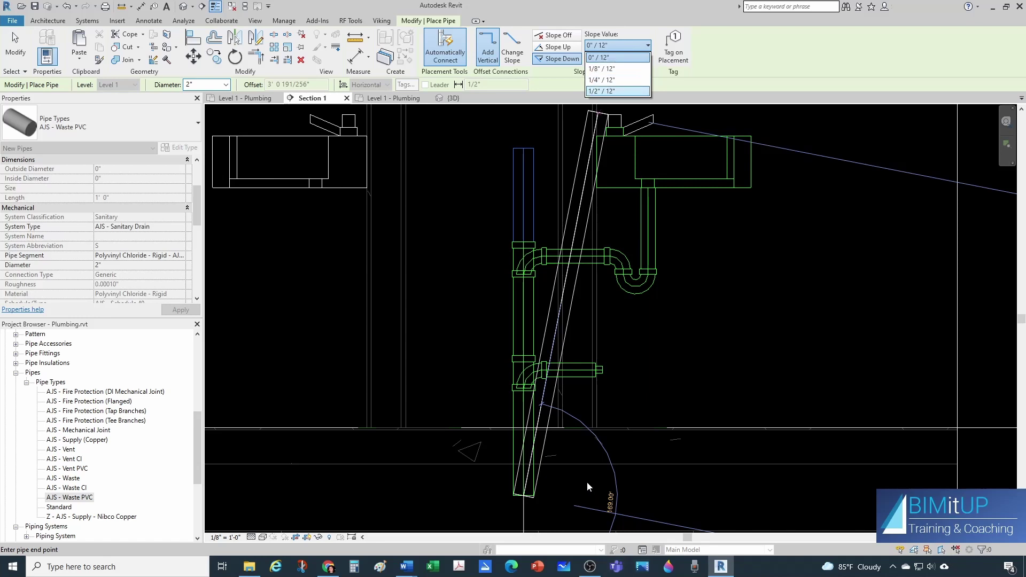
left_click(602, 79)
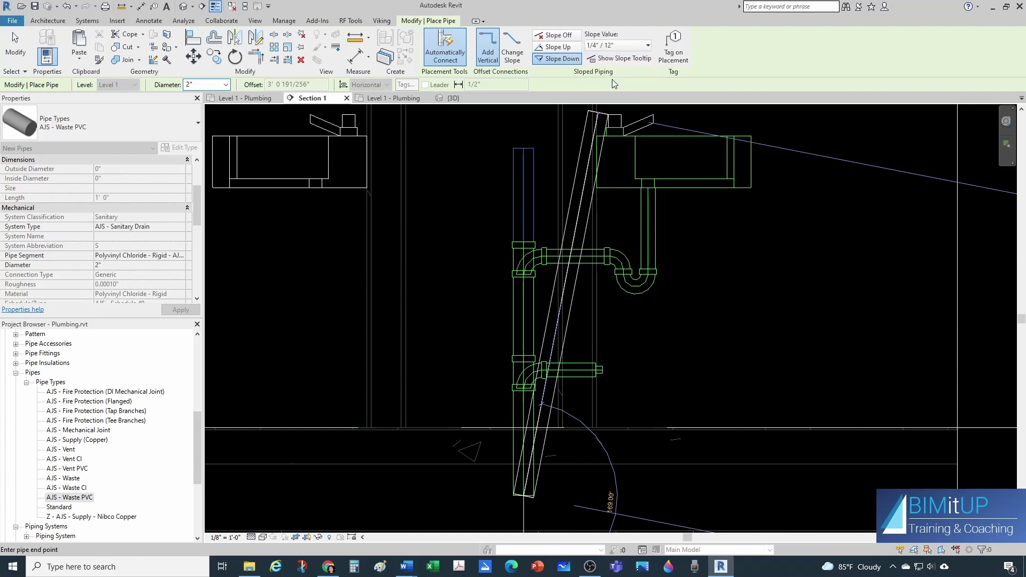
left_click(668, 500)
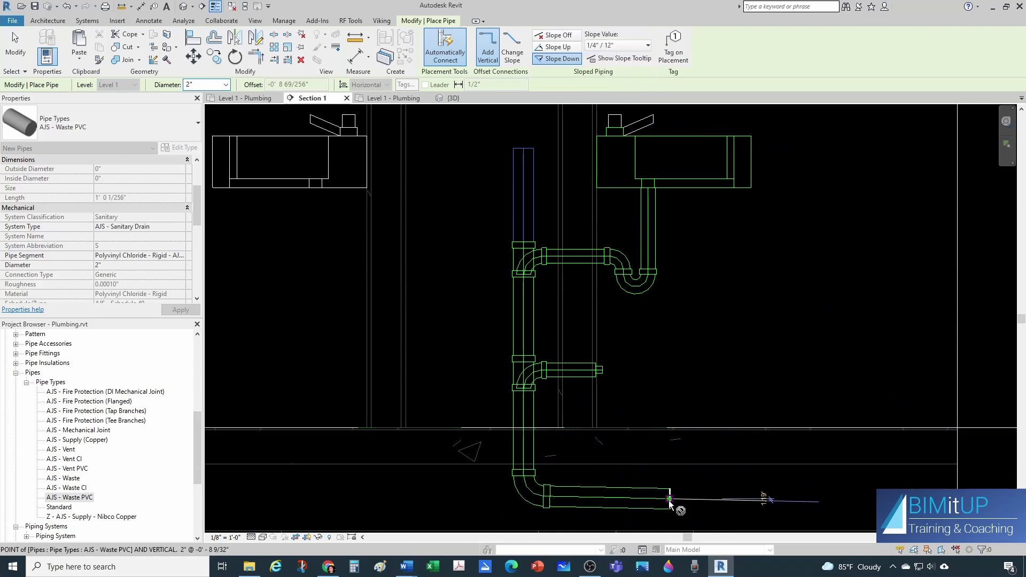
key("Escape")
key("Escape")
Delete the sloped horizontal pipe and its elbow, leaving only the vertical waste pipe below the floor.
scroll(577, 412, "down", 1)
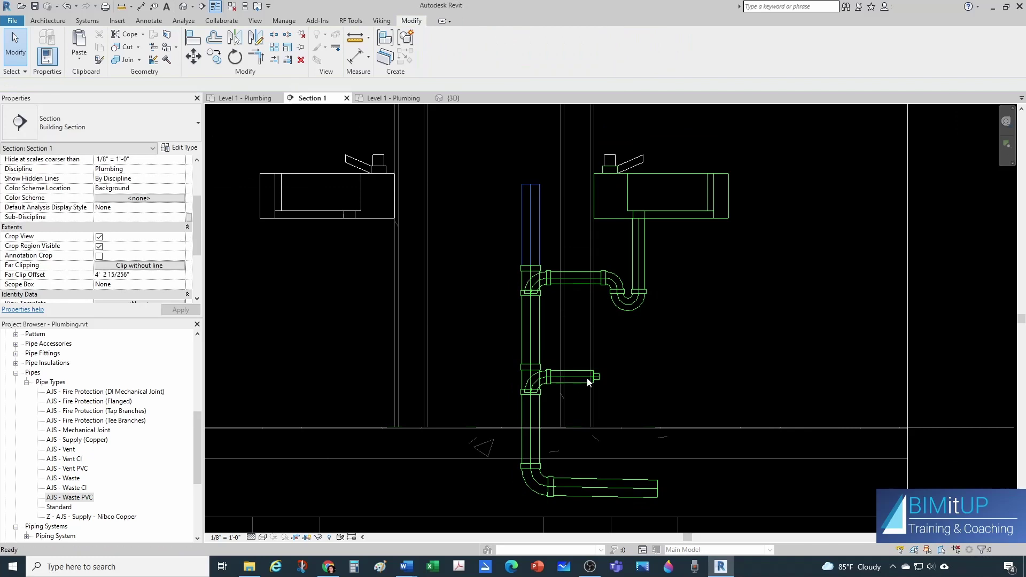
scroll(597, 374, "up", 1)
scroll(615, 422, "up", 1)
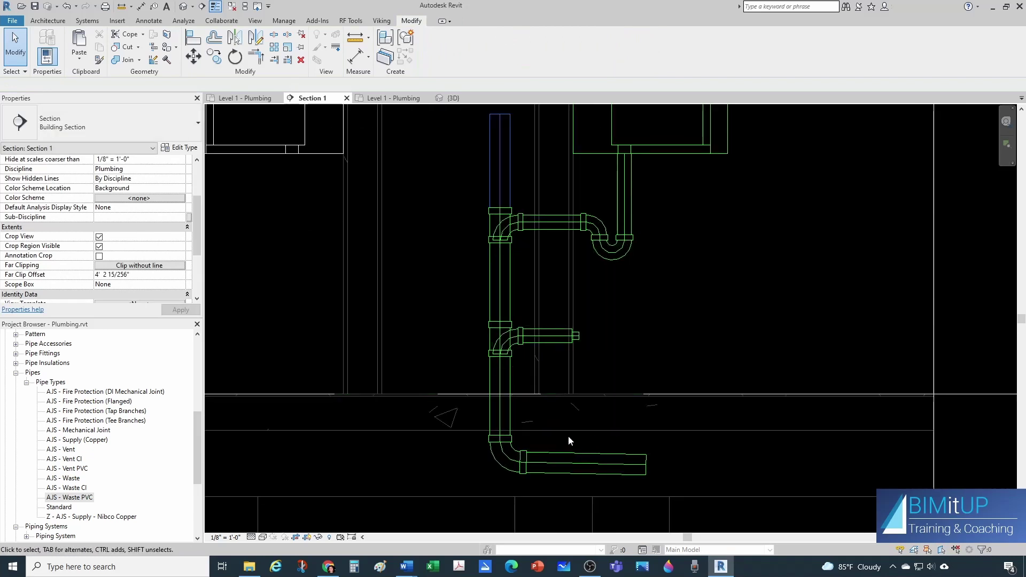
scroll(569, 436, "up", 2)
scroll(468, 438, "down", 1)
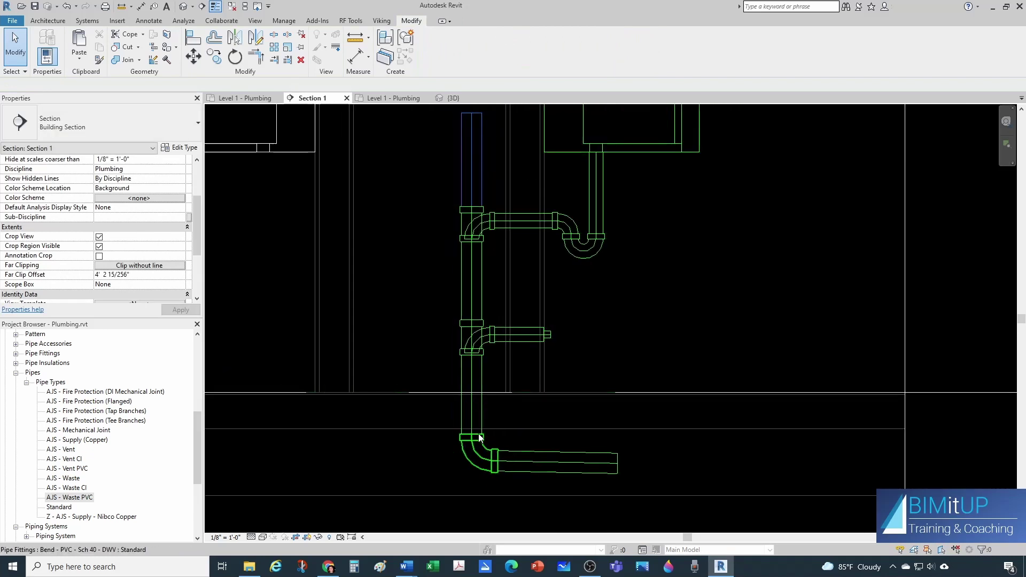
scroll(517, 294, "down", 1)
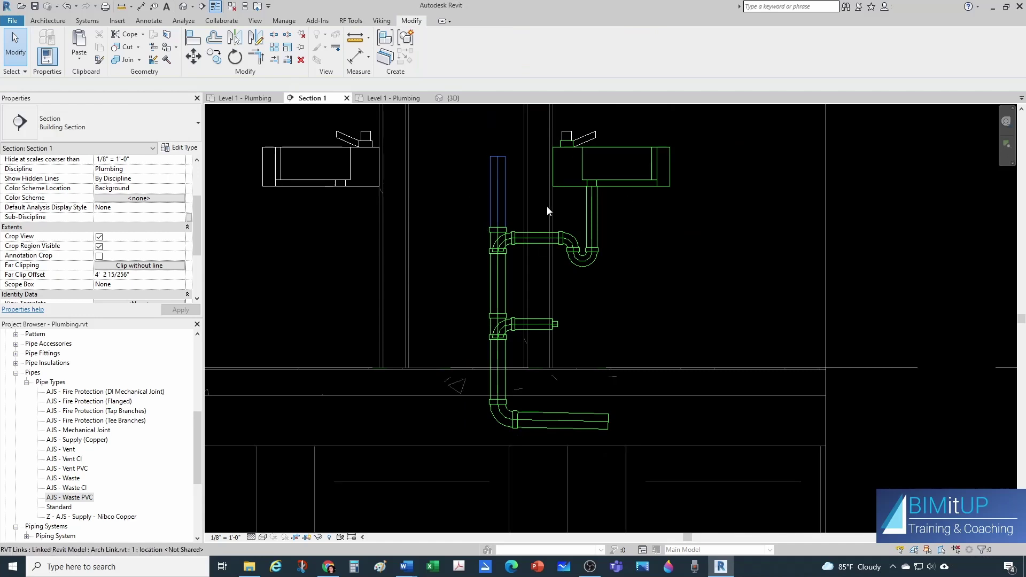
scroll(495, 454, "up", 2)
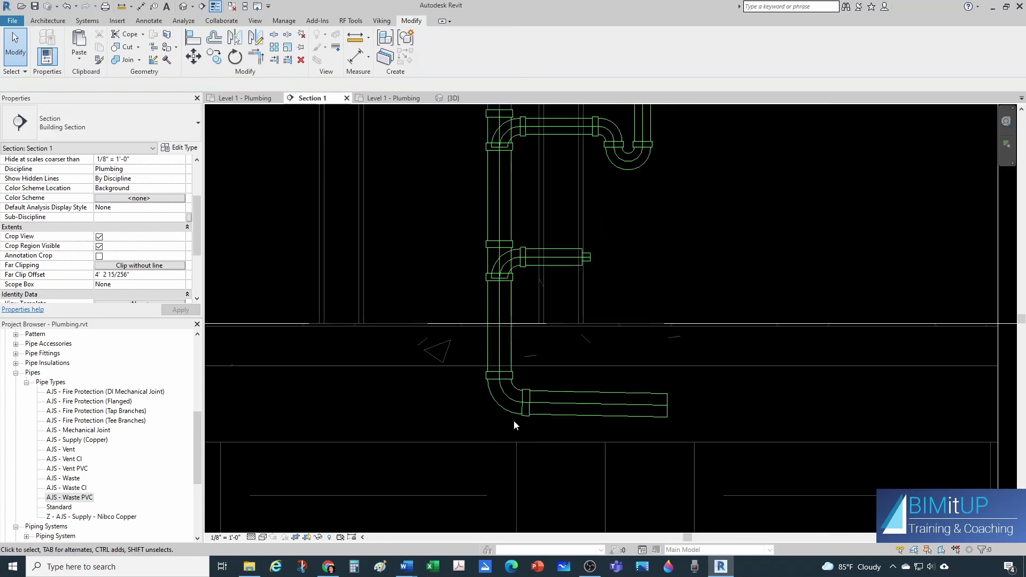
left_click(543, 415)
key("Delete")
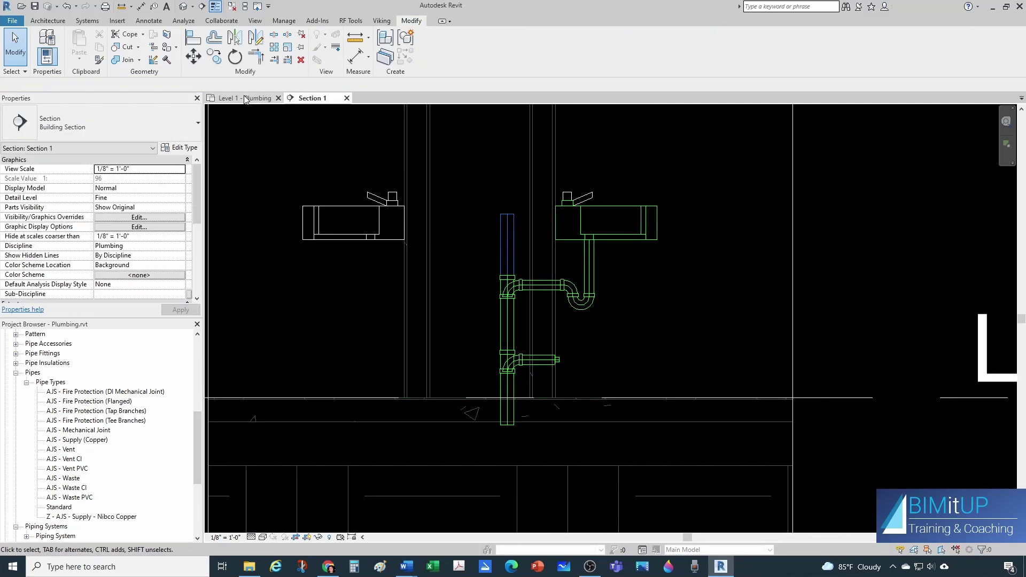
Open the {3D} view and frame the lavatory with its complete waste and vent stack.
left_click(246, 98)
scroll(493, 418, "up", 3)
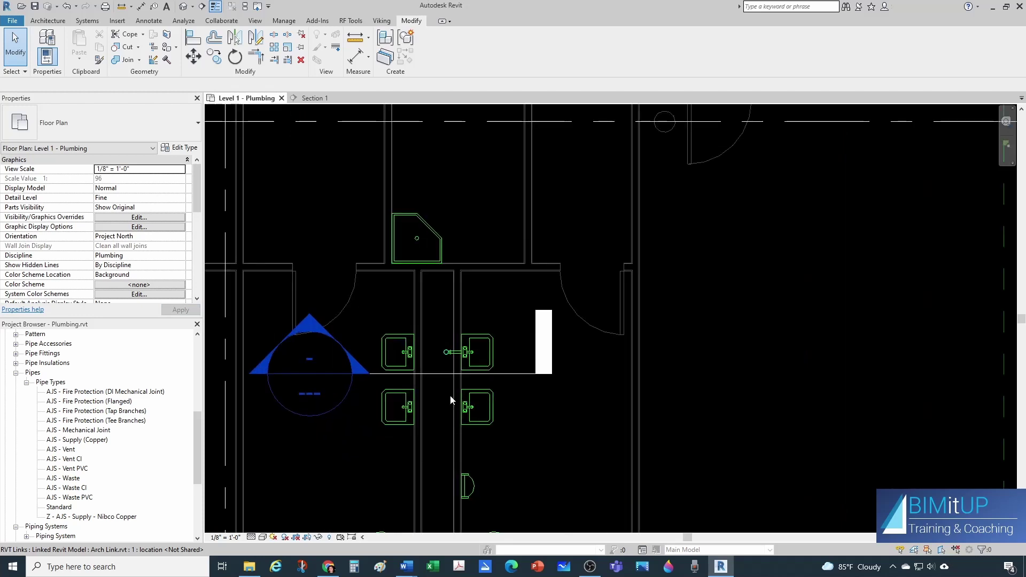
scroll(451, 400, "up", 2)
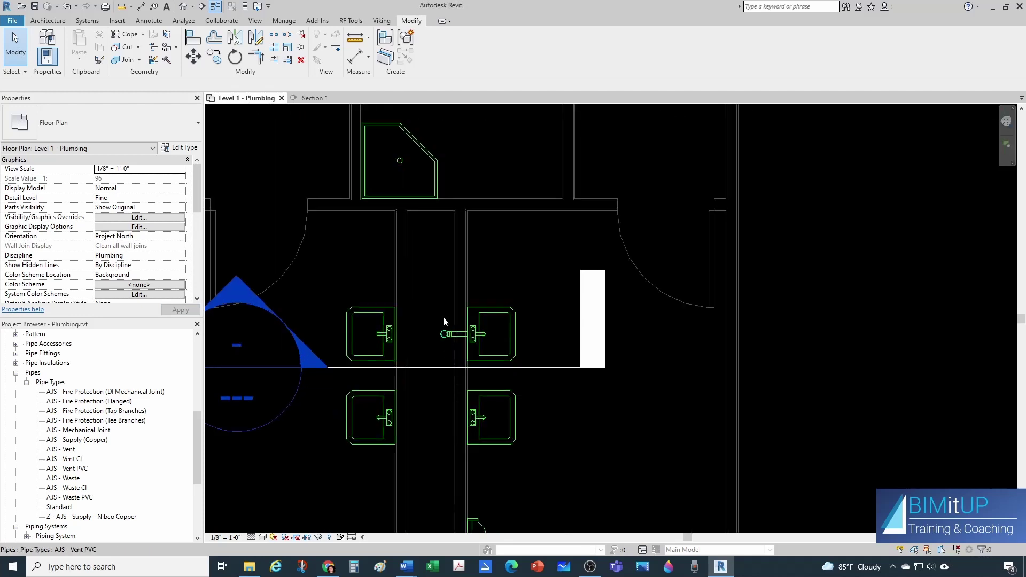
left_click_drag(195, 447, 196, 374)
left_click(47, 334)
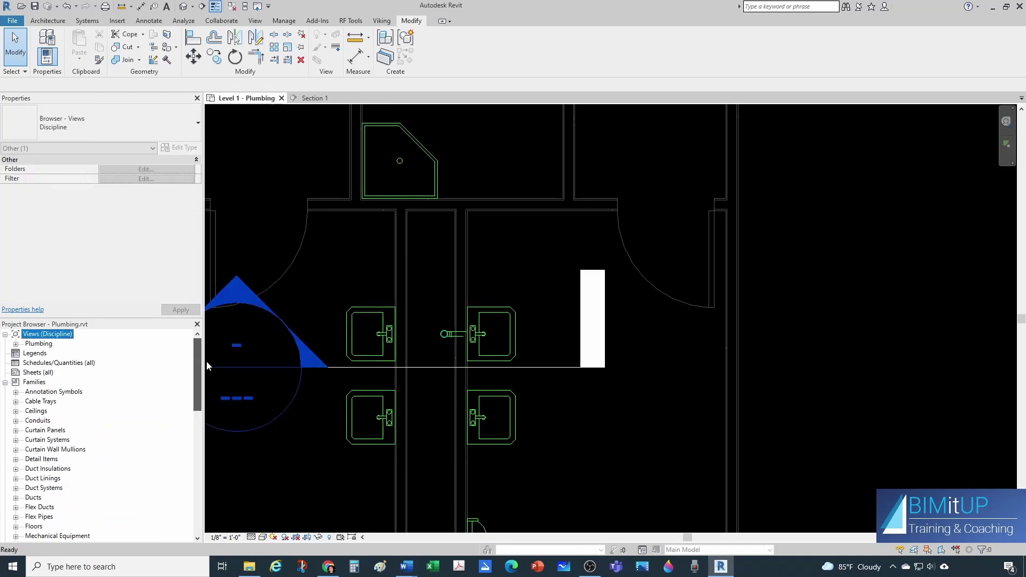
left_click(16, 344)
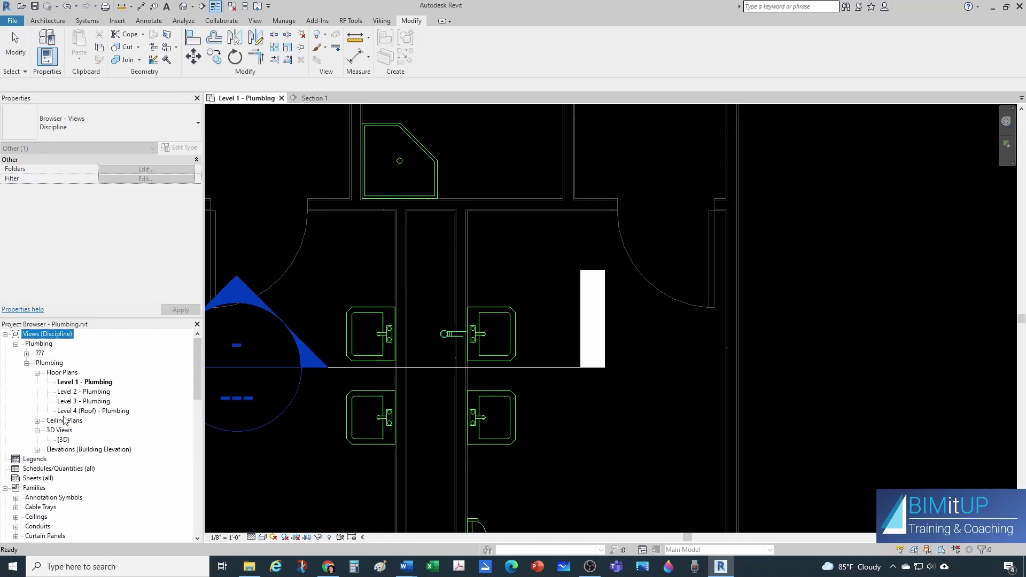
double_click(64, 440)
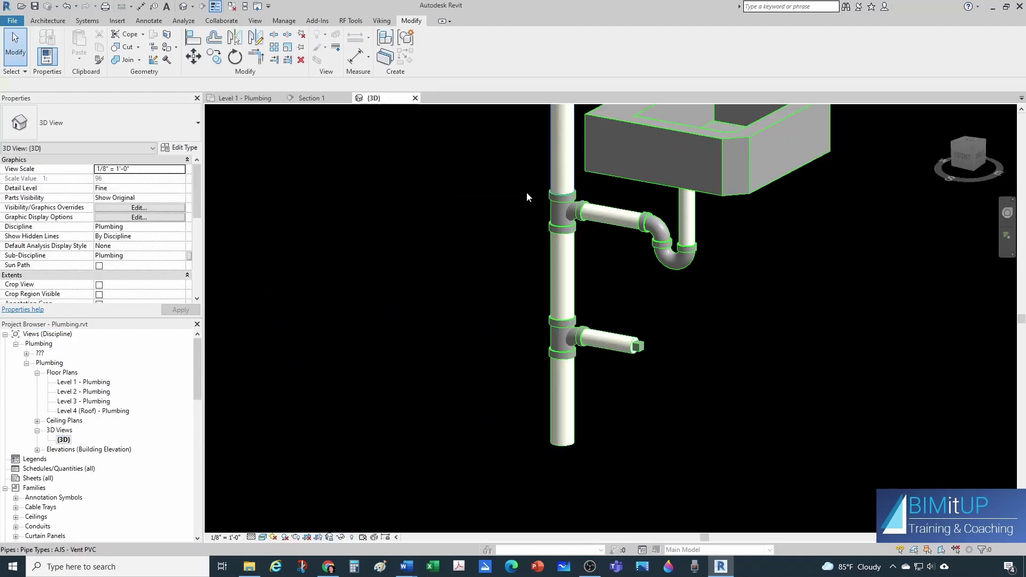
middle_click_drag(527, 192, 645, 287)
scroll(630, 299, "down", 2)
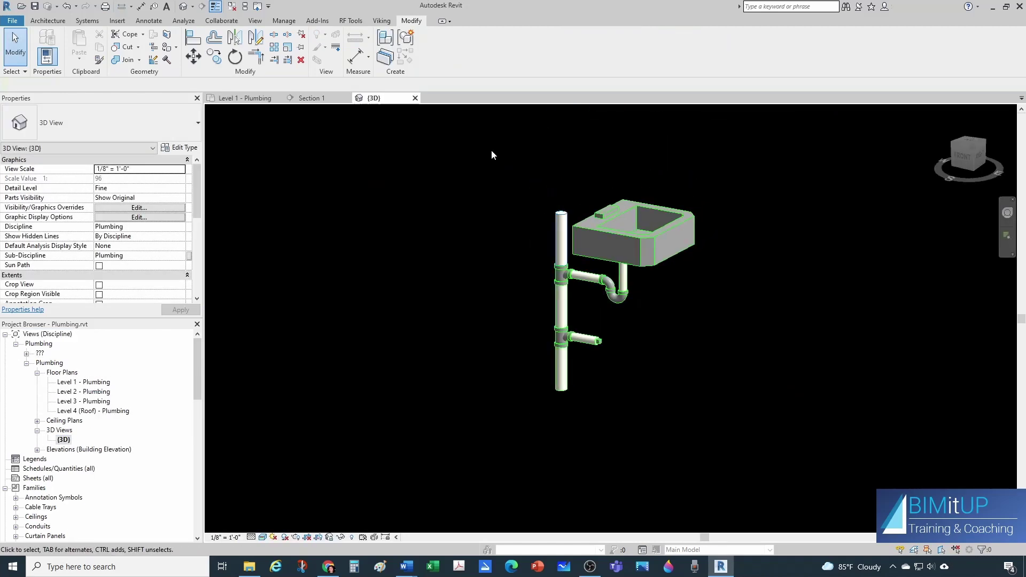
Select the lavatory with all its piping in 3D and group it as model group "Lav Stack" from the Level 1 plan.
left_click_drag(491, 150, 748, 458)
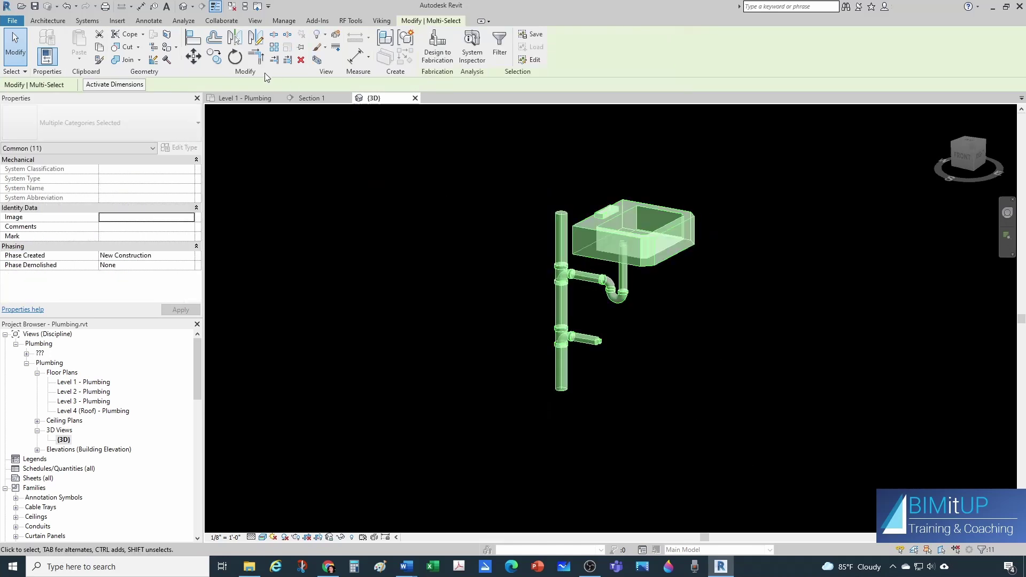
left_click(245, 98)
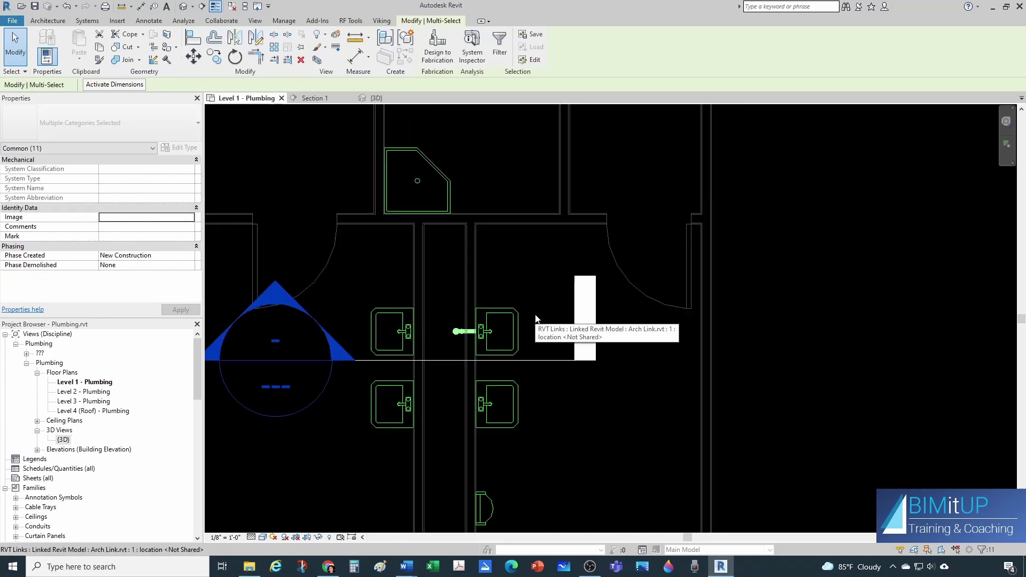
middle_click_drag(566, 319, 601, 319)
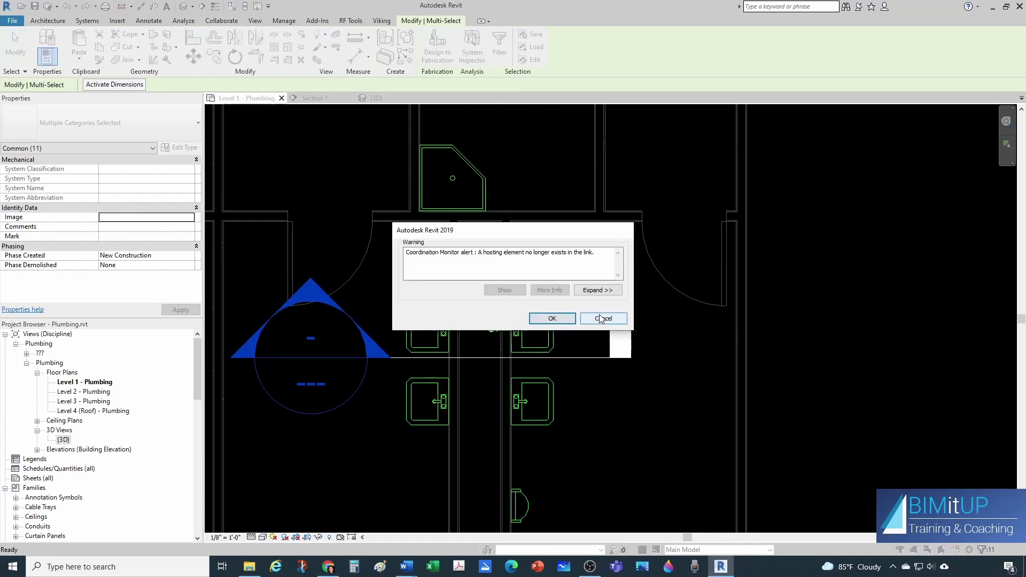
left_click(601, 319)
key("ctrl+g")
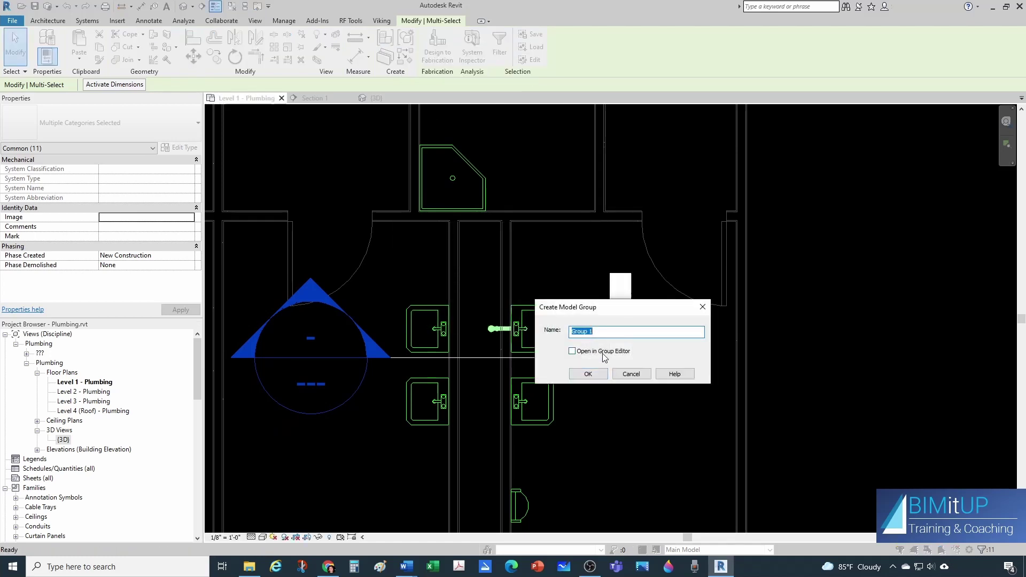
type("Lav Stack")
left_click(587, 373)
Copy the Lav Stack group from the piped lavatory to the lavatory location directly below it on the Level 1 plan, snapping to the fixture corners.
scroll(561, 432, "up", 1)
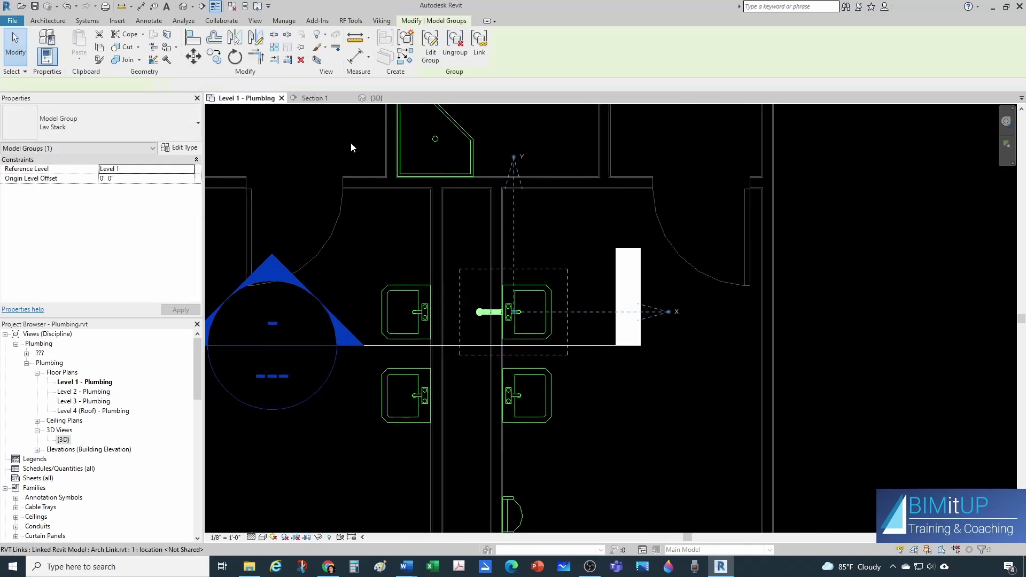
left_click(214, 56)
scroll(508, 344, "up", 1)
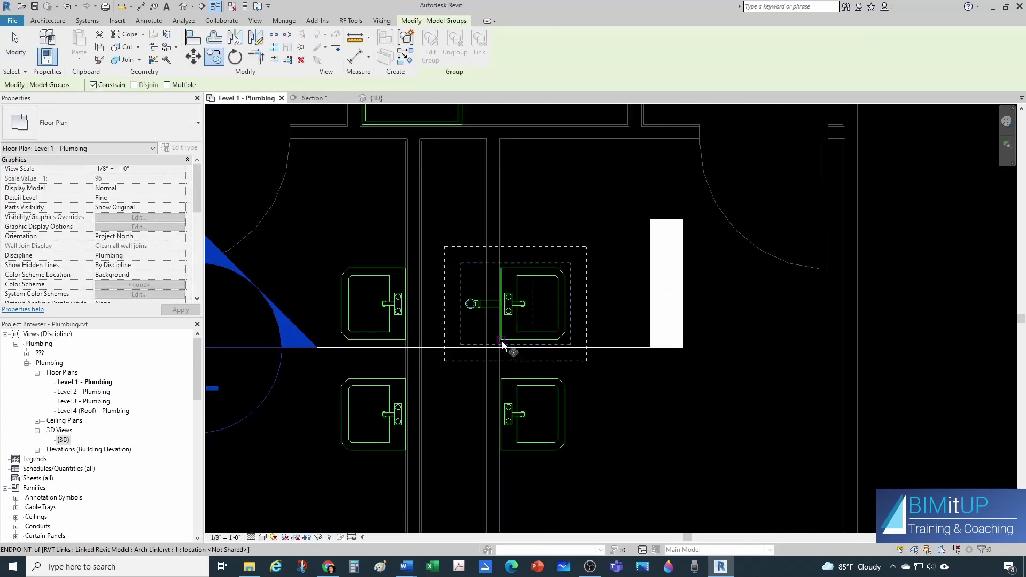
left_click(501, 342)
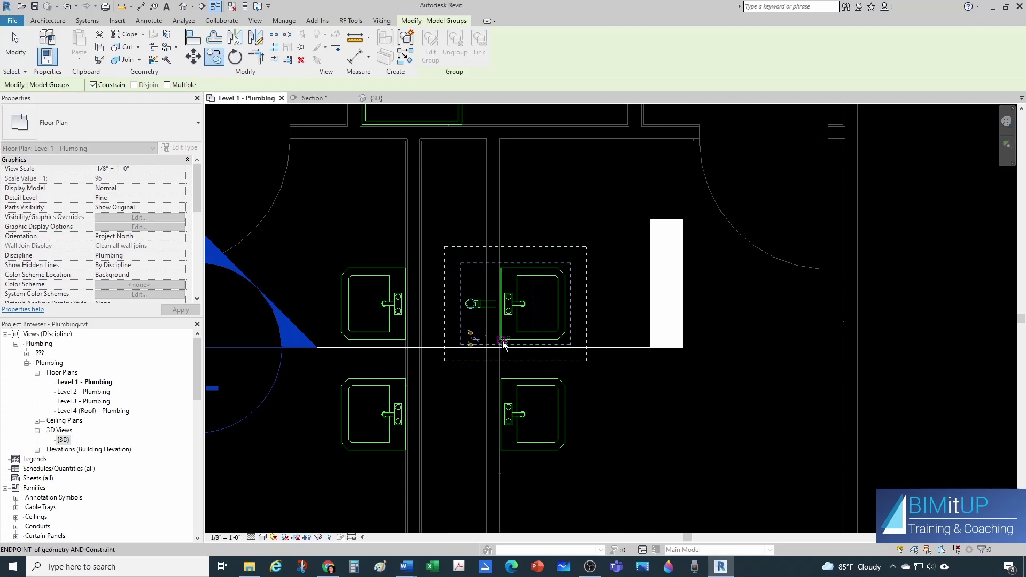
left_click(503, 452)
left_click(573, 452)
scroll(591, 431, "down", 1)
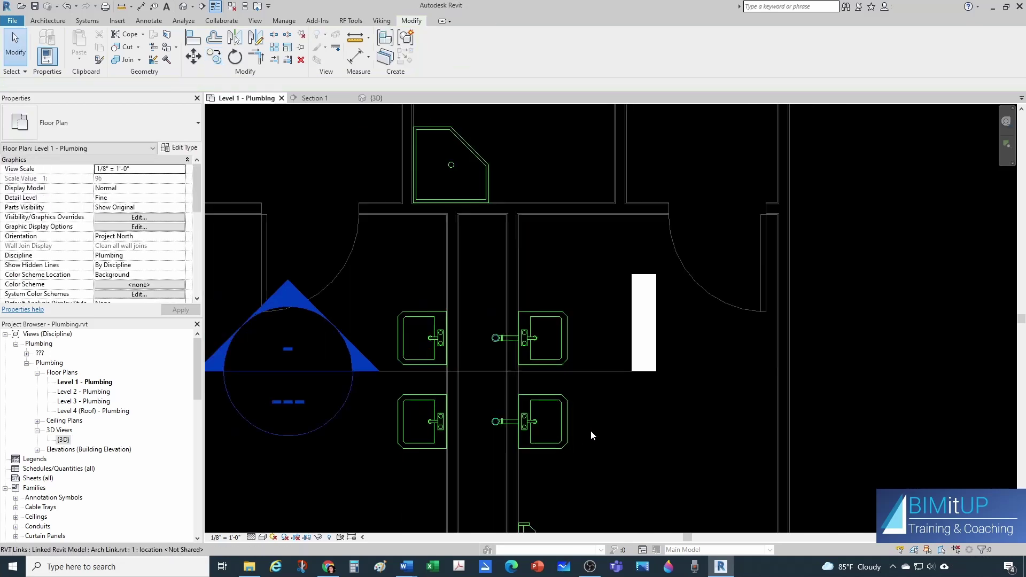
scroll(569, 355, "down", 1)
scroll(602, 398, "up", 2)
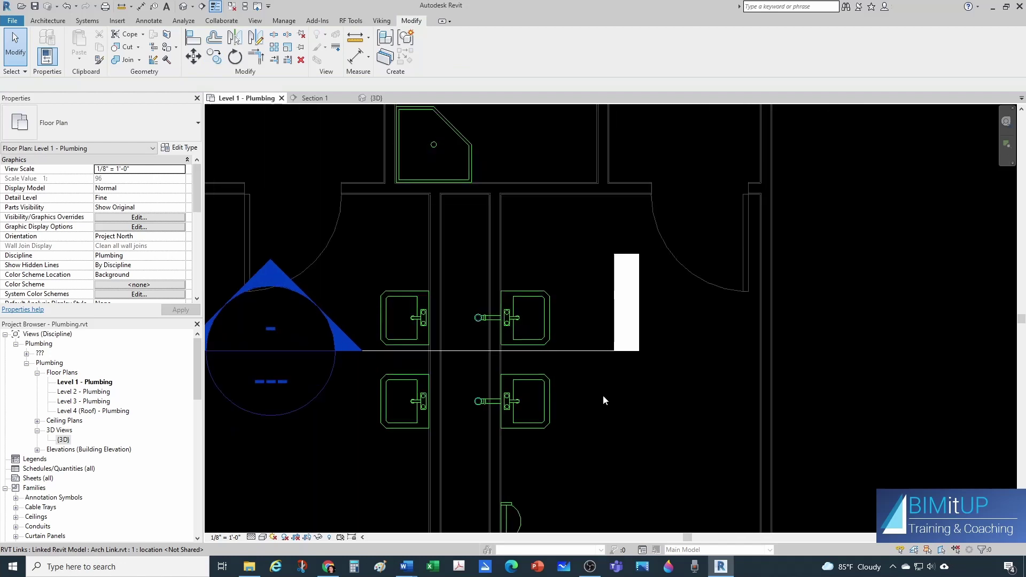
scroll(540, 397, "up", 2)
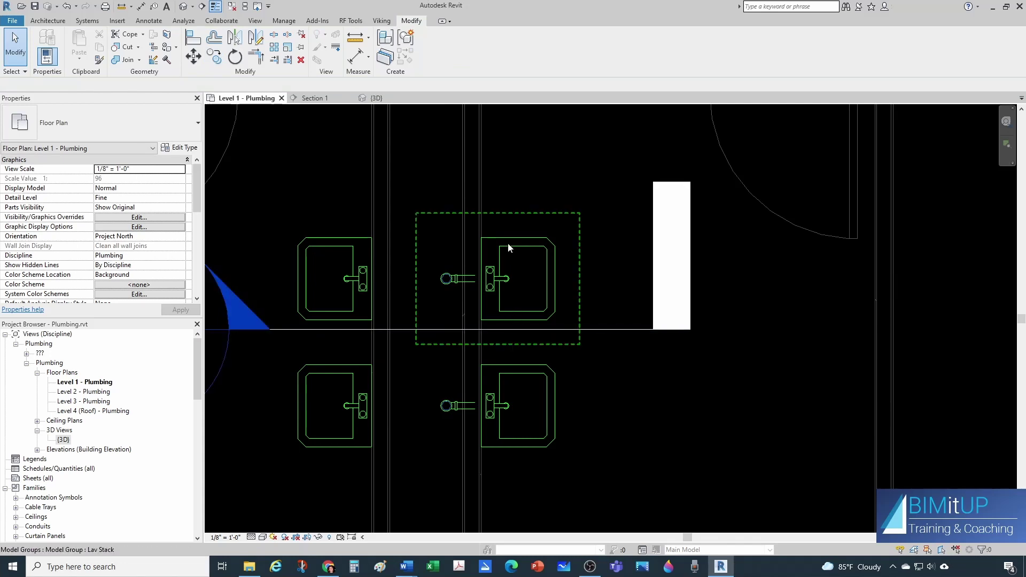
Ungroup the front Lav Stack in the {3D} view and select its waste and vent piping without the lavatory.
key("ctrl+Tab")
left_click(486, 187)
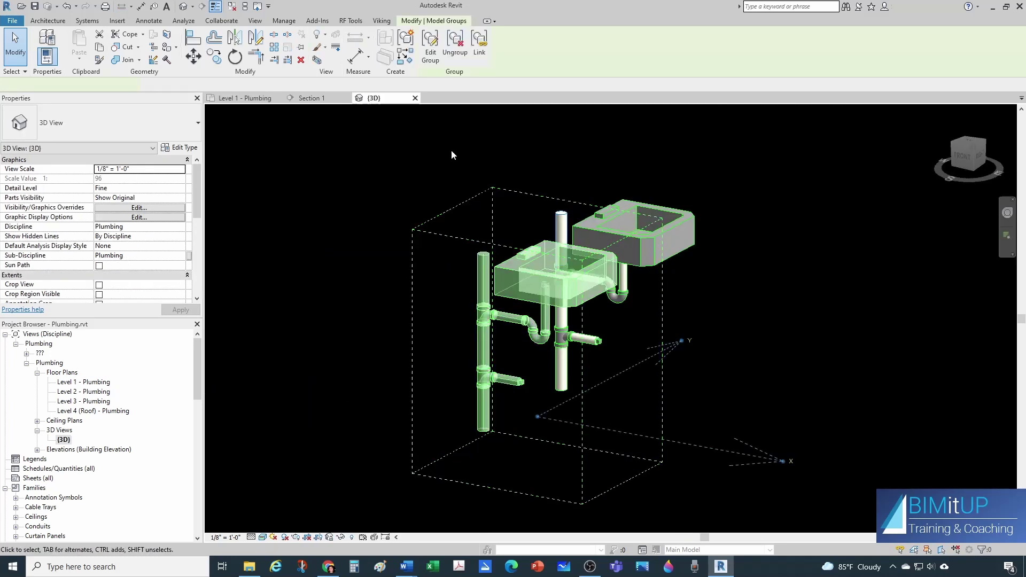
left_click(453, 47)
left_click(470, 286)
left_click_drag(440, 213, 553, 458)
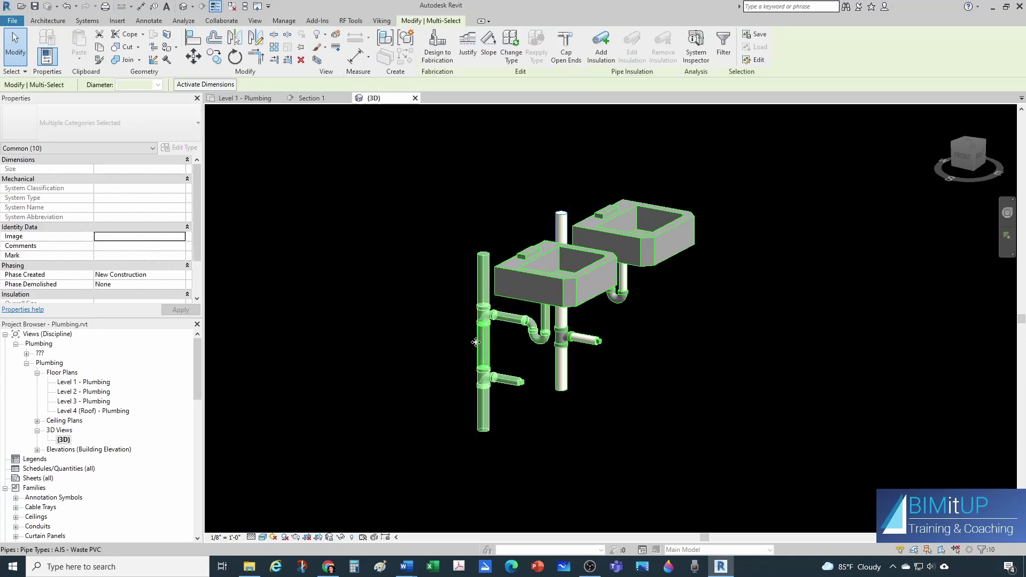
left_click(511, 331)
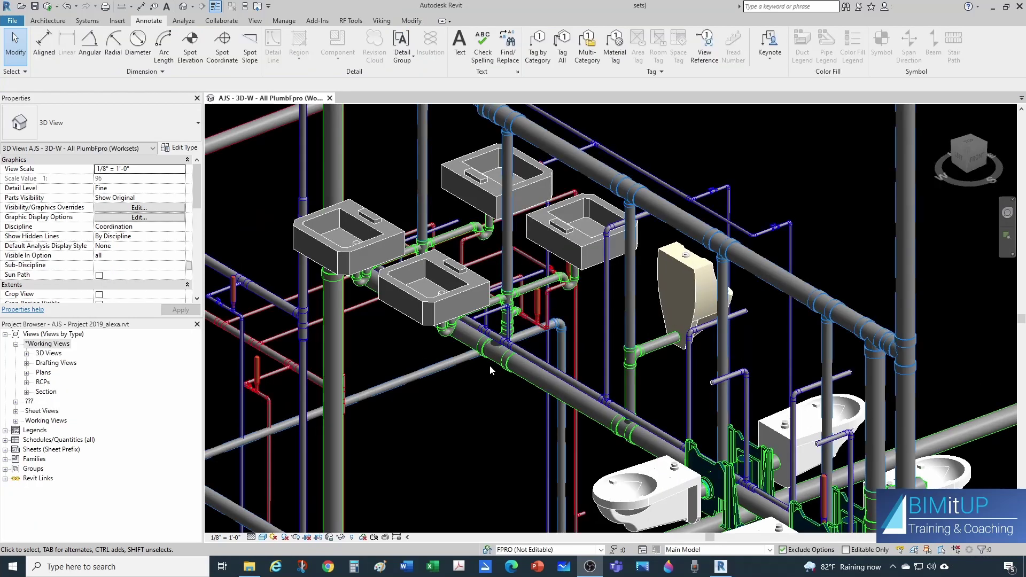
Examine how the back-to-back lavatories connect to shared waste and vent stacks in the finished project's 3D plumbing view.
left_click(569, 273)
middle_click_drag(569, 273, 572, 320, "shift")
key("Escape")
scroll(576, 374, "up", 2)
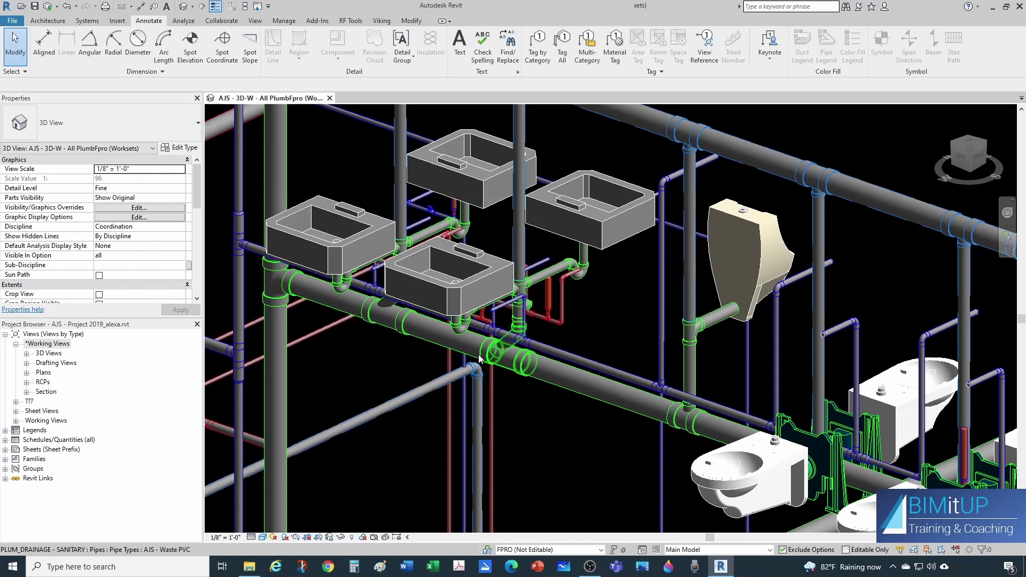
scroll(636, 361, "down", 2)
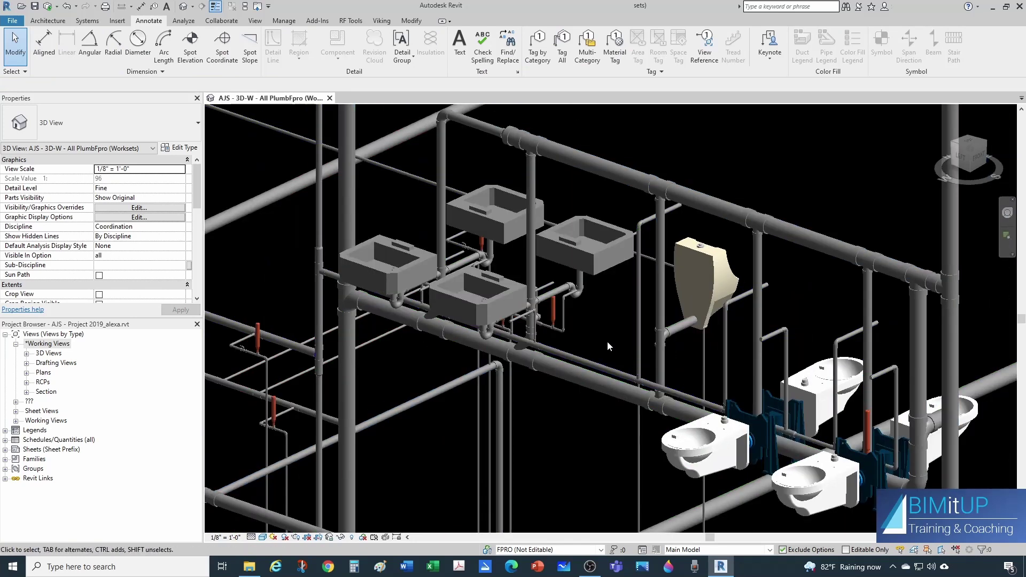
middle_click_drag(607, 346, 611, 393)
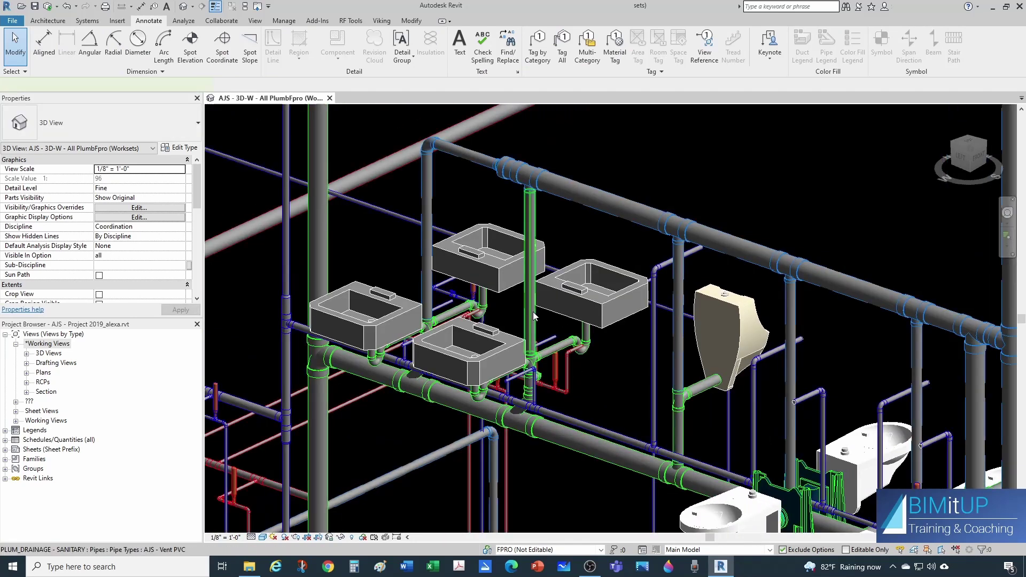
left_click(533, 315)
middle_click_drag(533, 316, 522, 242, "shift")
key("Escape")
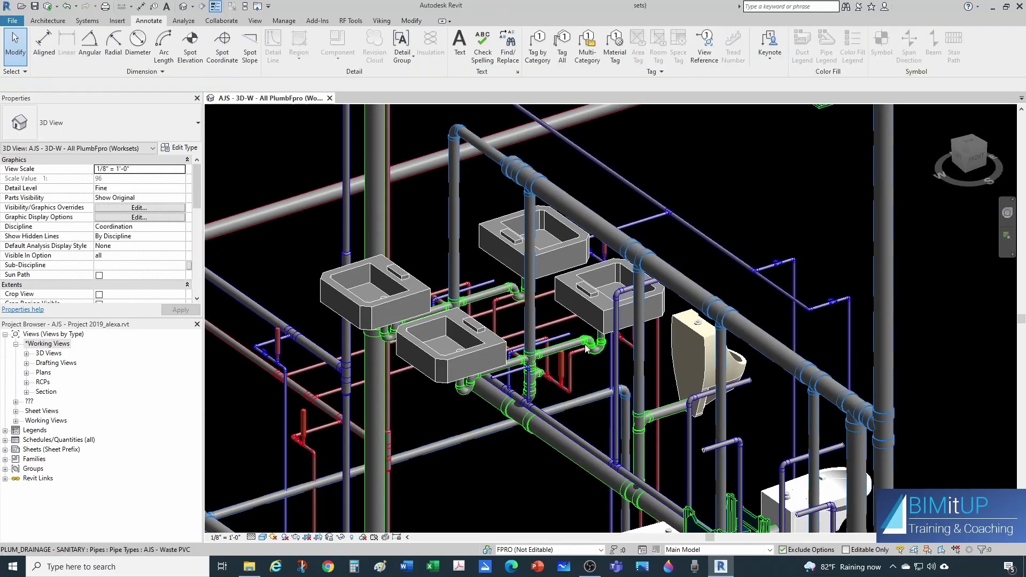
scroll(544, 254, "up", 2)
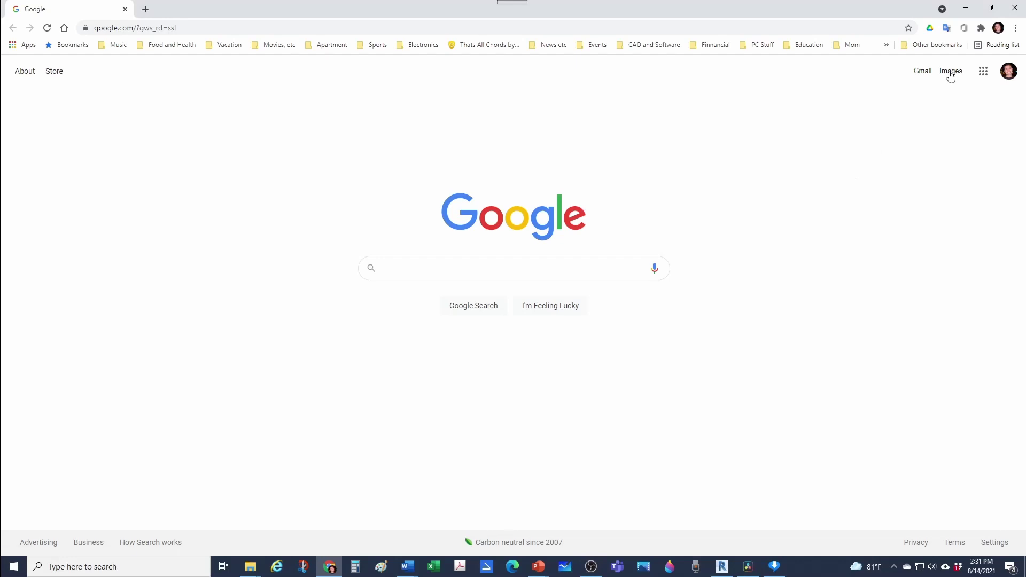
Switch to Google Images in the browser, search for "plumbing stack" and look through the stack diagrams.
left_click(951, 71)
left_click(492, 233)
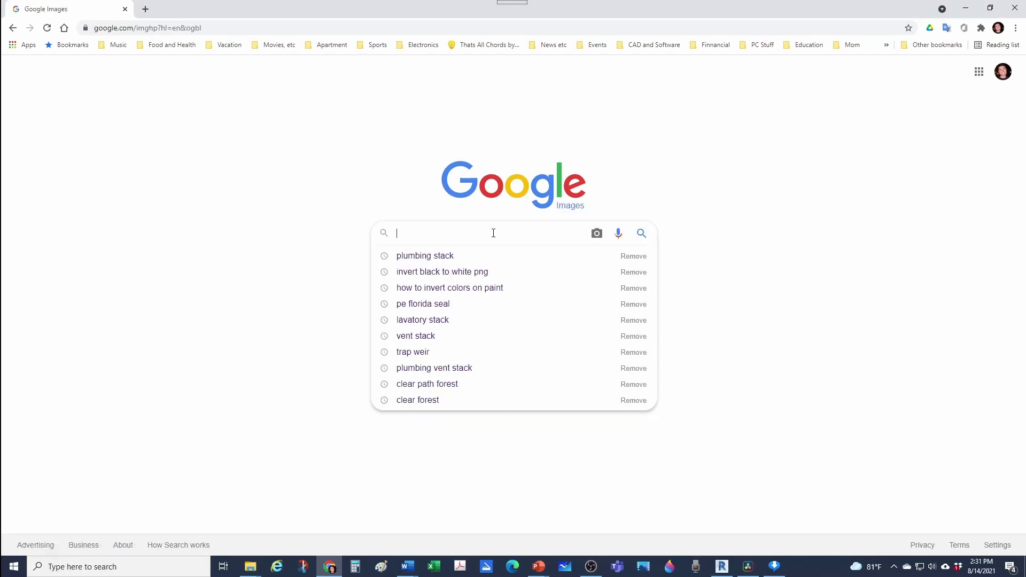
left_click(446, 254)
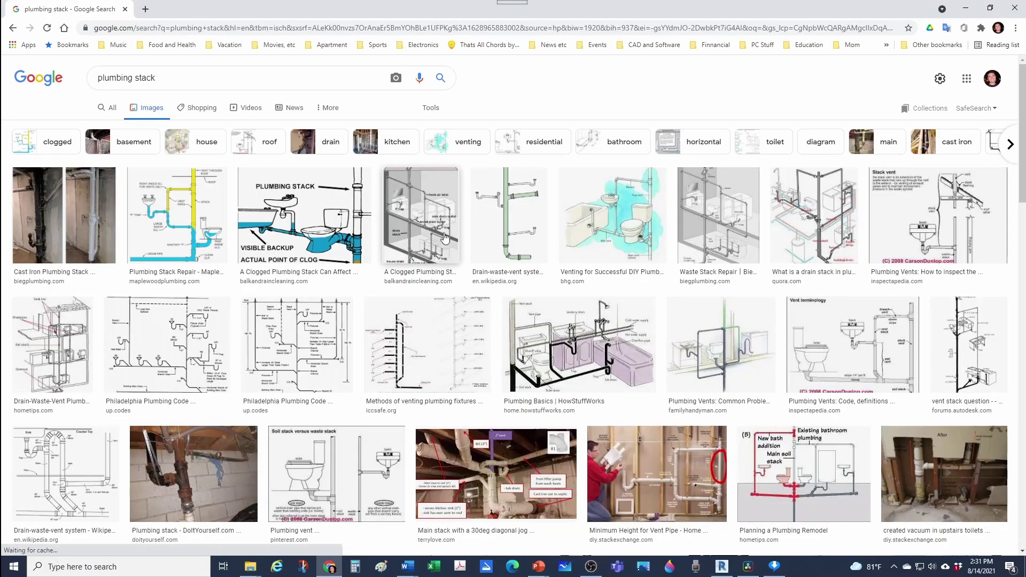
scroll(687, 354, "down", 1)
scroll(686, 355, "down", 1)
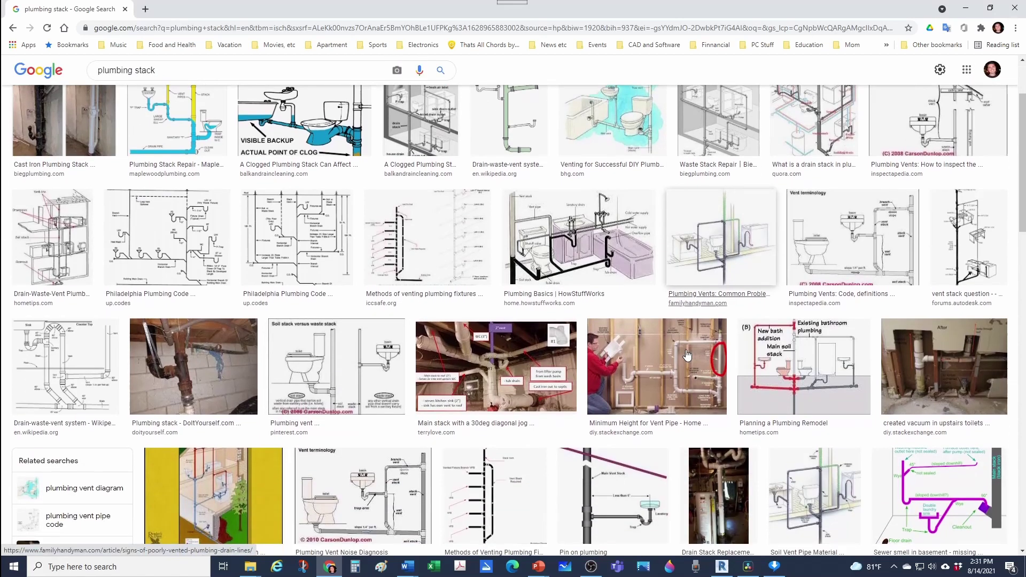
scroll(687, 355, "up", 3)
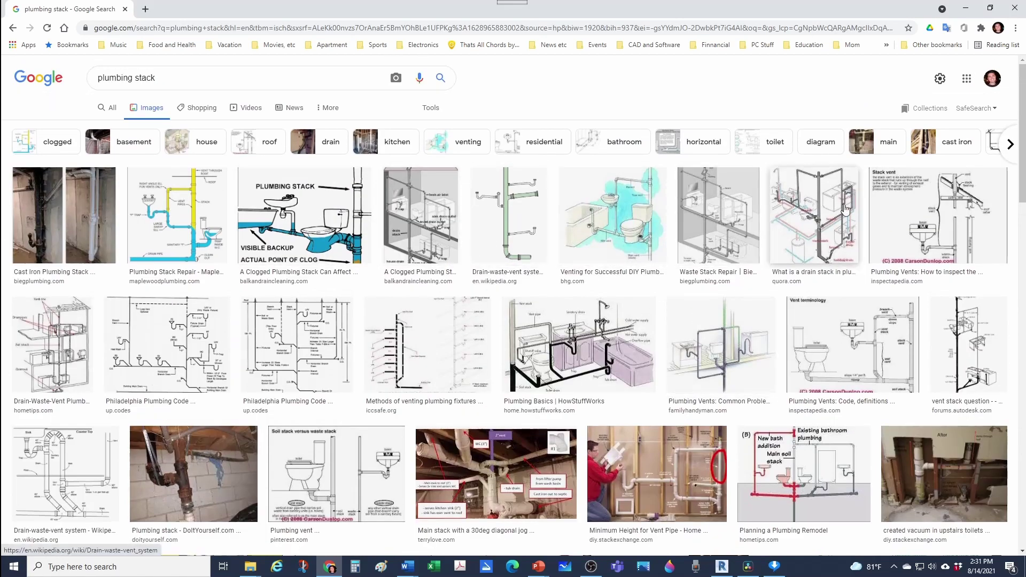